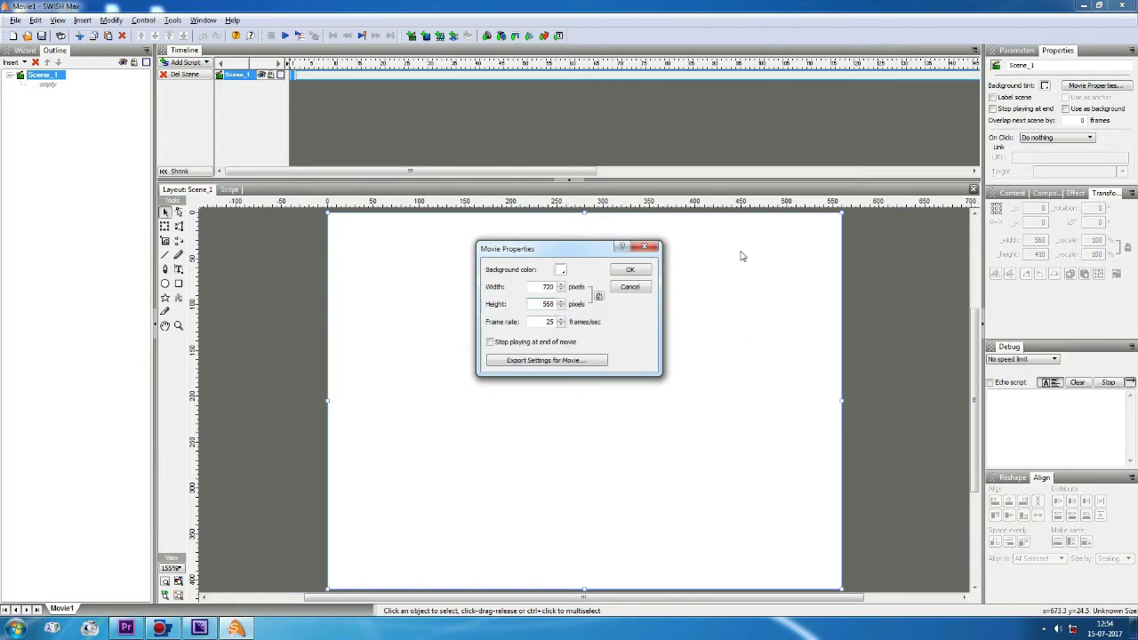
- Set the movie's background colour to black and enable stopping playback at the end of the movie
{"action": "left_click", "coordinate": [560, 270]}
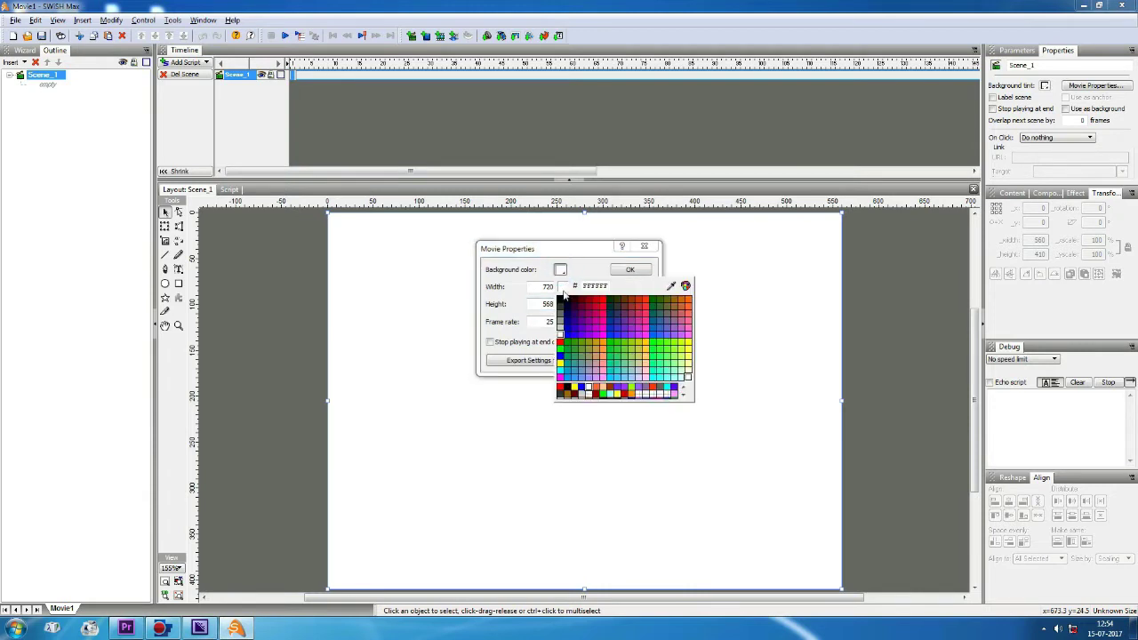
{"action": "left_click", "coordinate": [560, 298]}
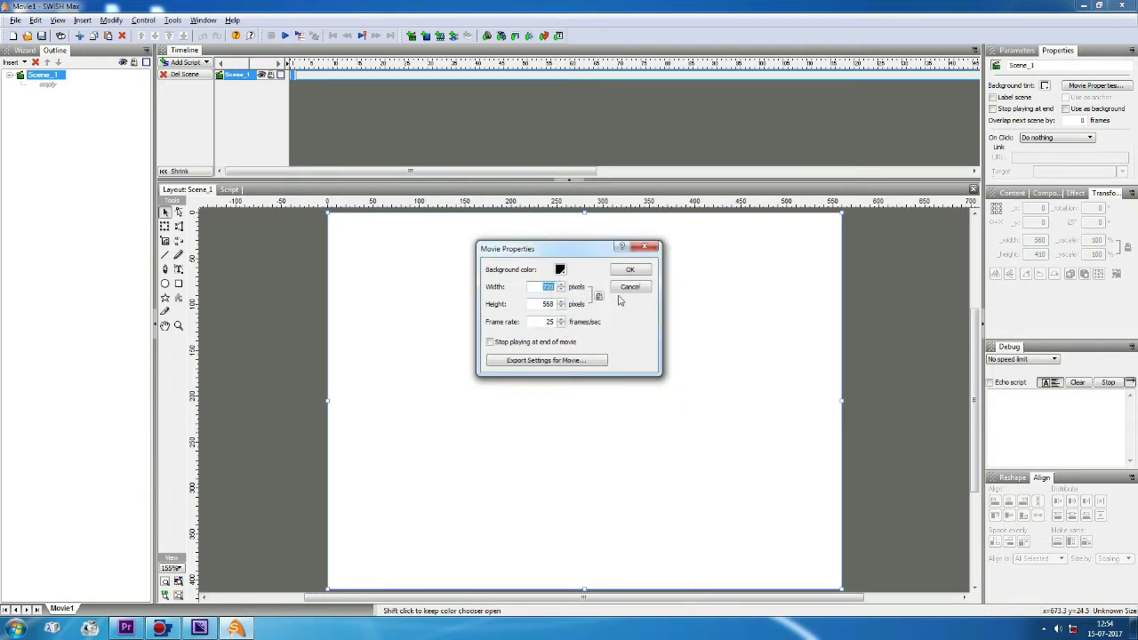
{"action": "left_click", "coordinate": [522, 345]}
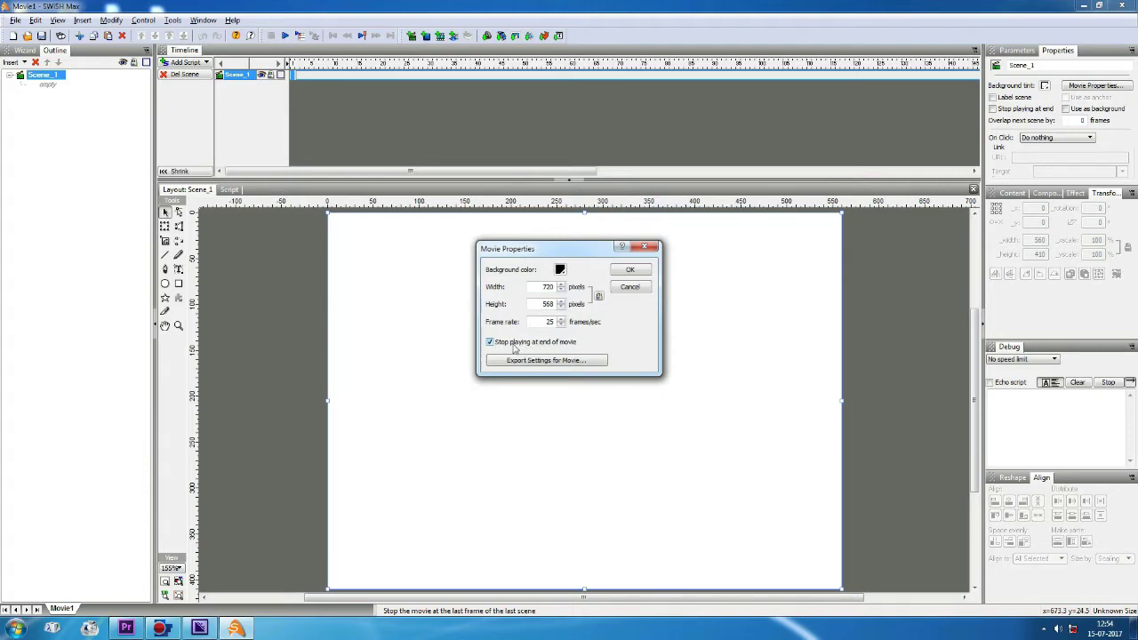
- Open the export settings for the movie and look through the available SWF versions
{"action": "left_click", "coordinate": [549, 361]}
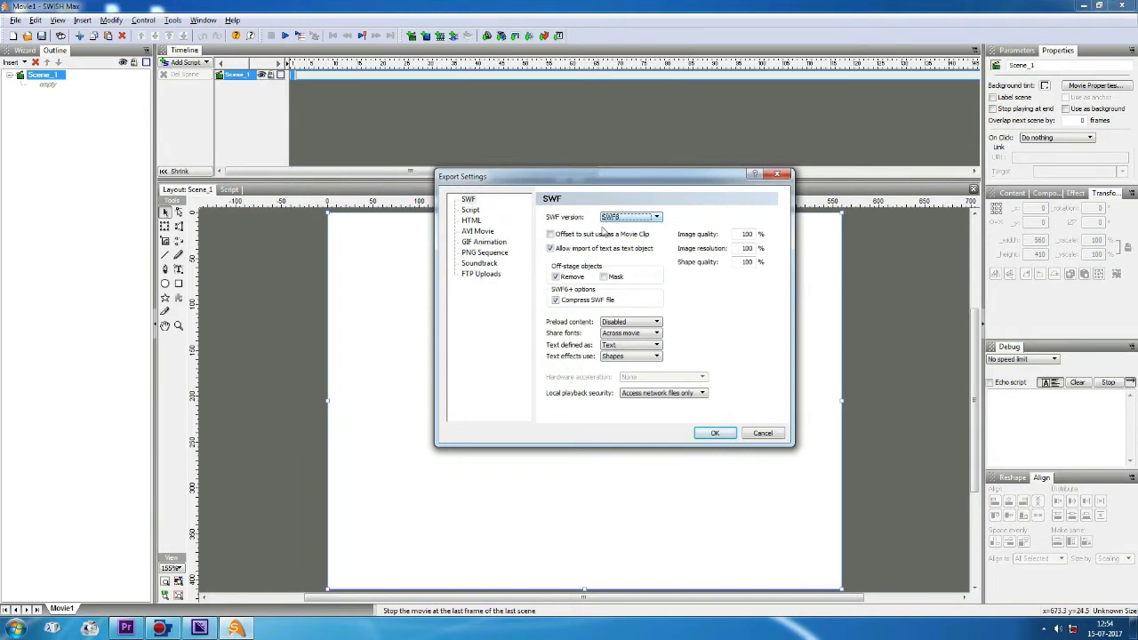
{"action": "left_click", "coordinate": [627, 217]}
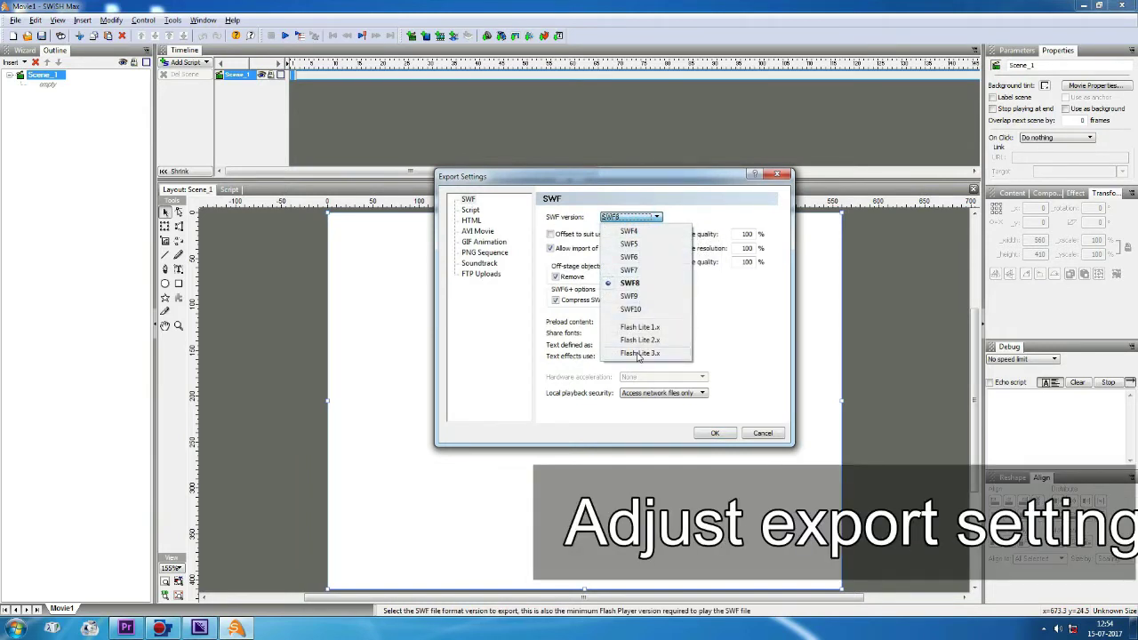
{"action": "left_click", "coordinate": [682, 212]}
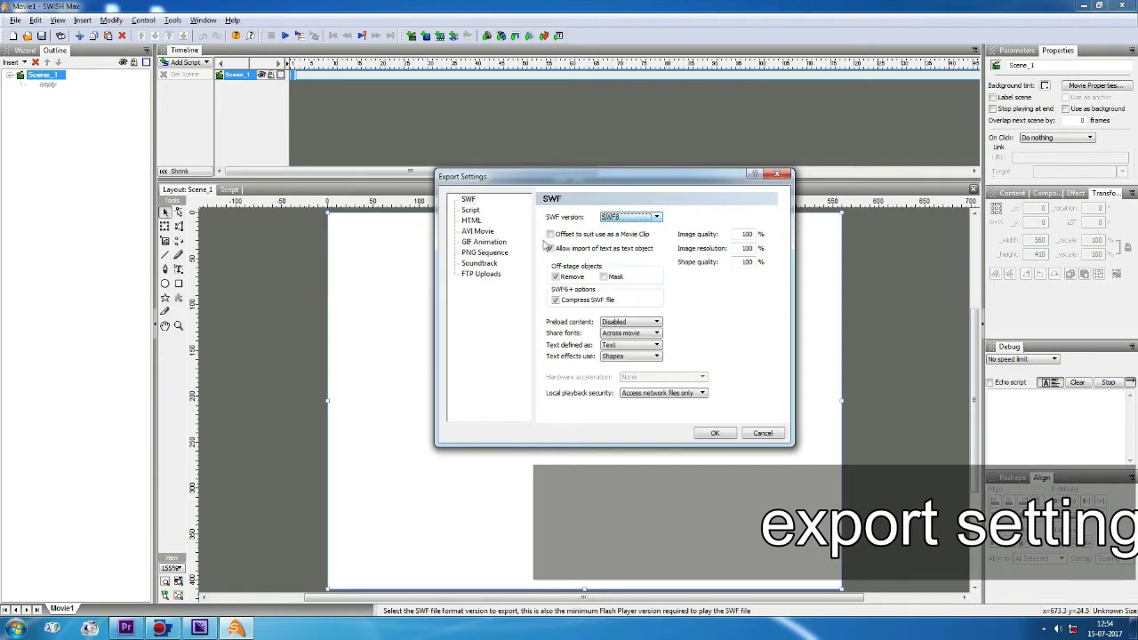
- Enter an AVI export width of 776, re-enable using the movie size, and apply the export settings and movie properties
{"action": "left_click", "coordinate": [476, 234]}
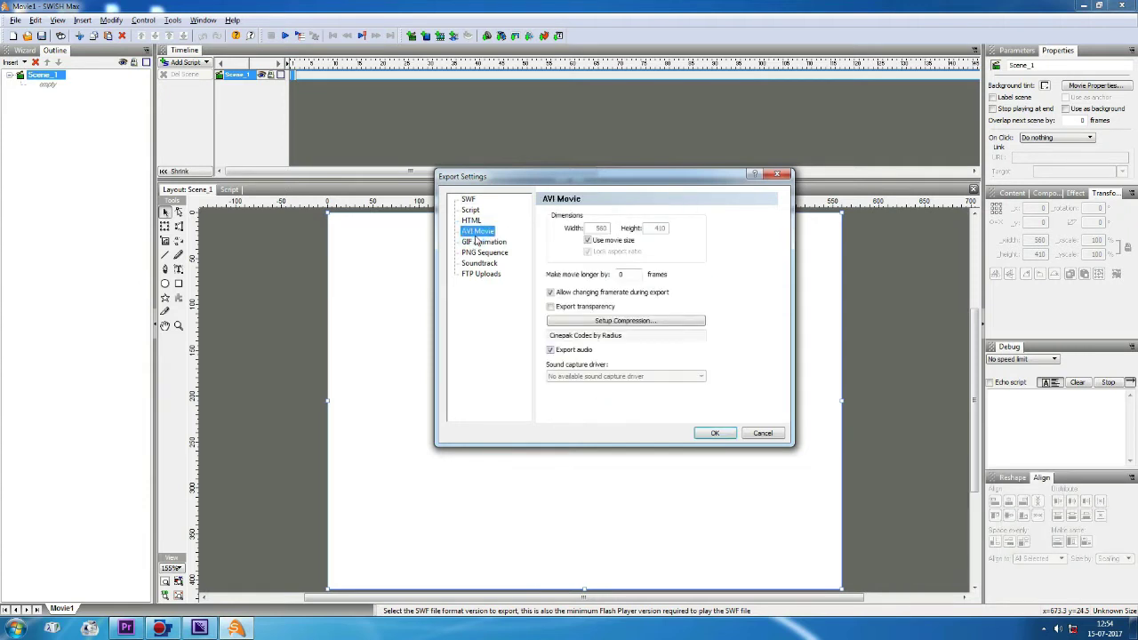
{"action": "left_click", "coordinate": [588, 240]}
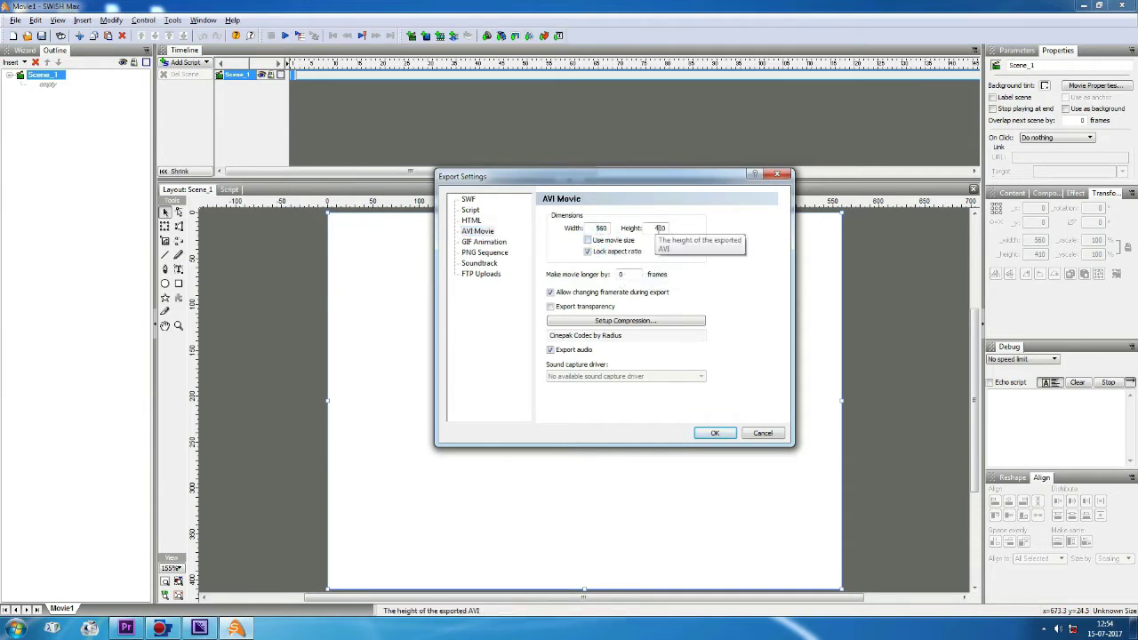
{"action": "double_click", "coordinate": [603, 228]}
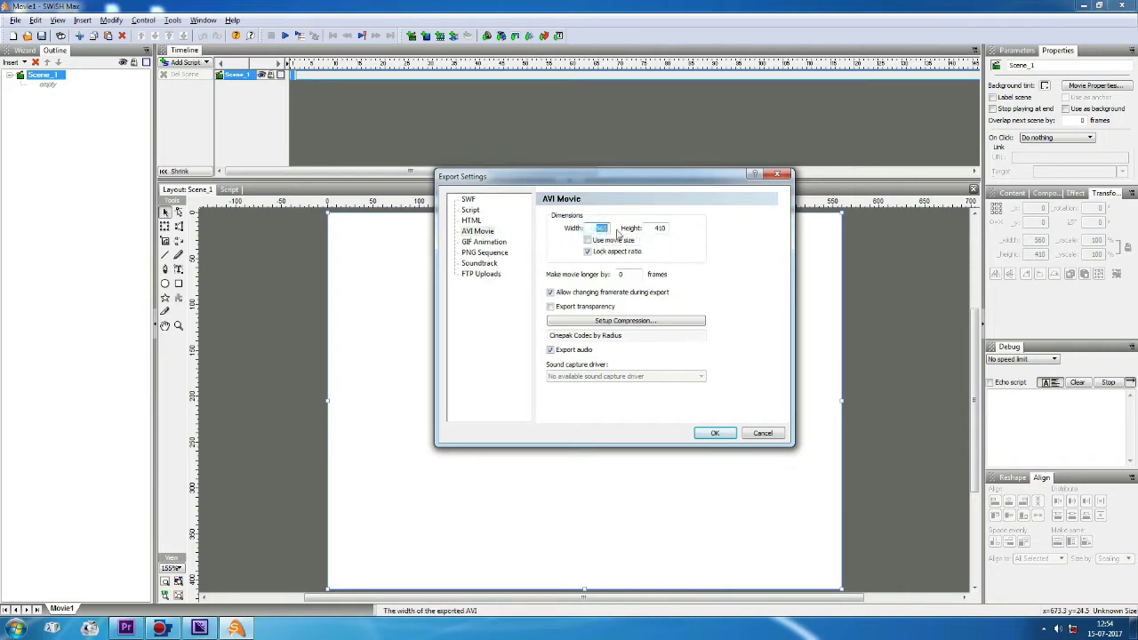
{"action": "type", "text": "776"}
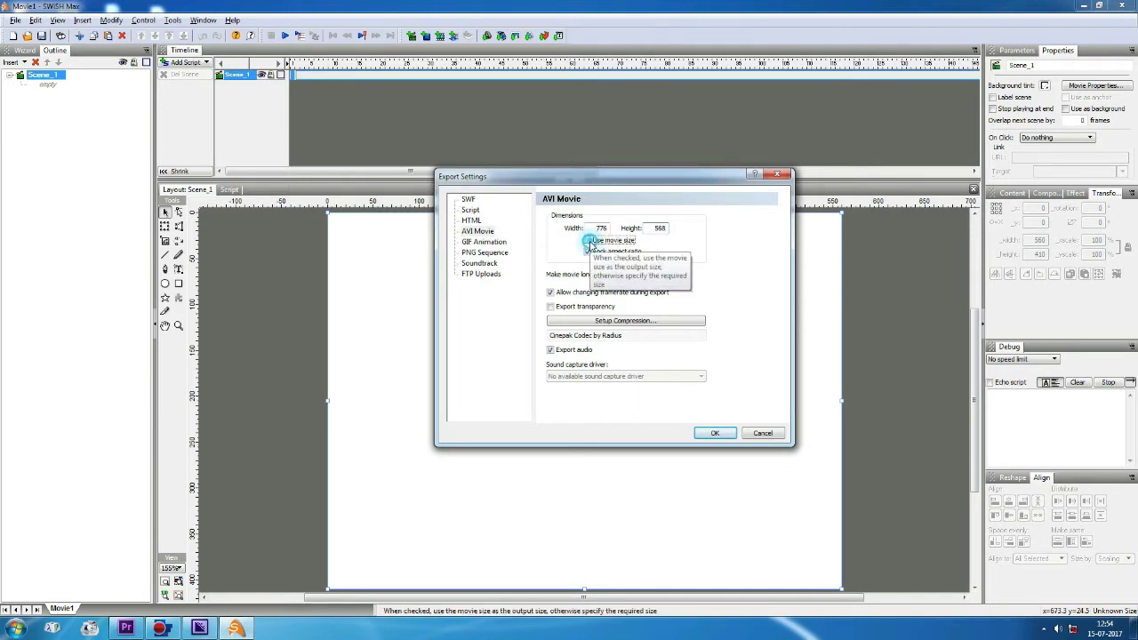
{"action": "left_click", "coordinate": [588, 241]}
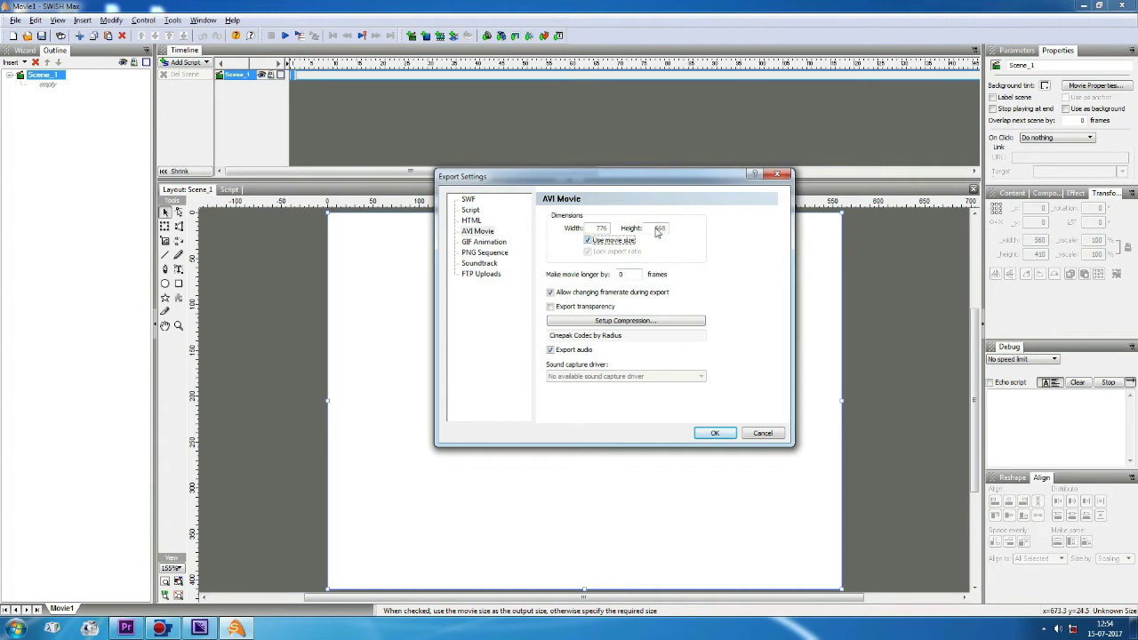
{"action": "left_click", "coordinate": [717, 434]}
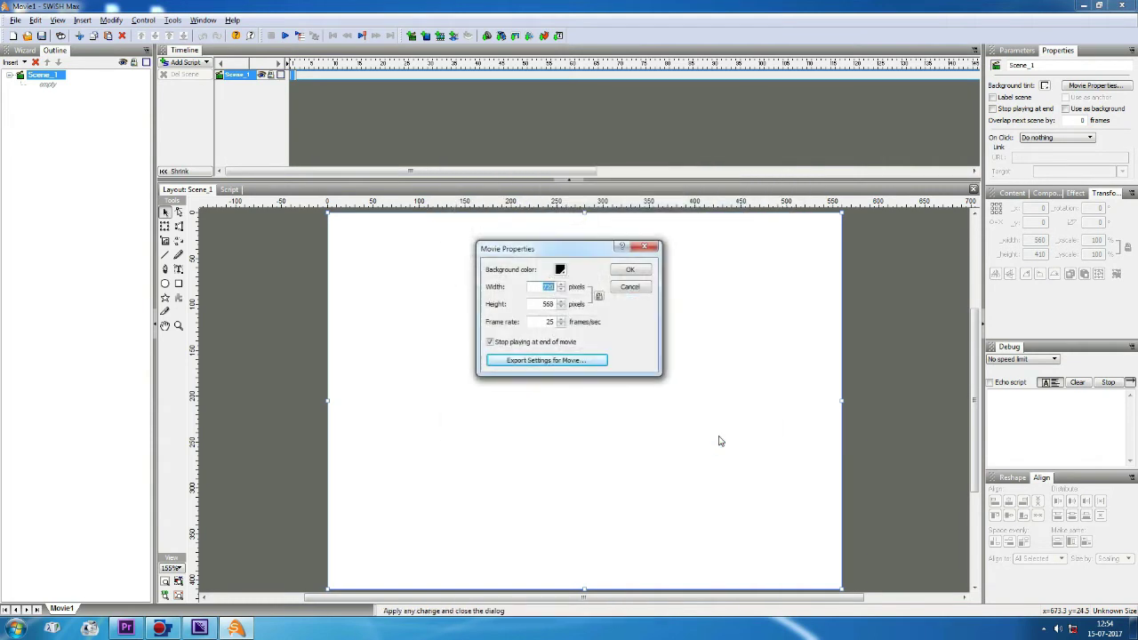
{"action": "left_click", "coordinate": [630, 269]}
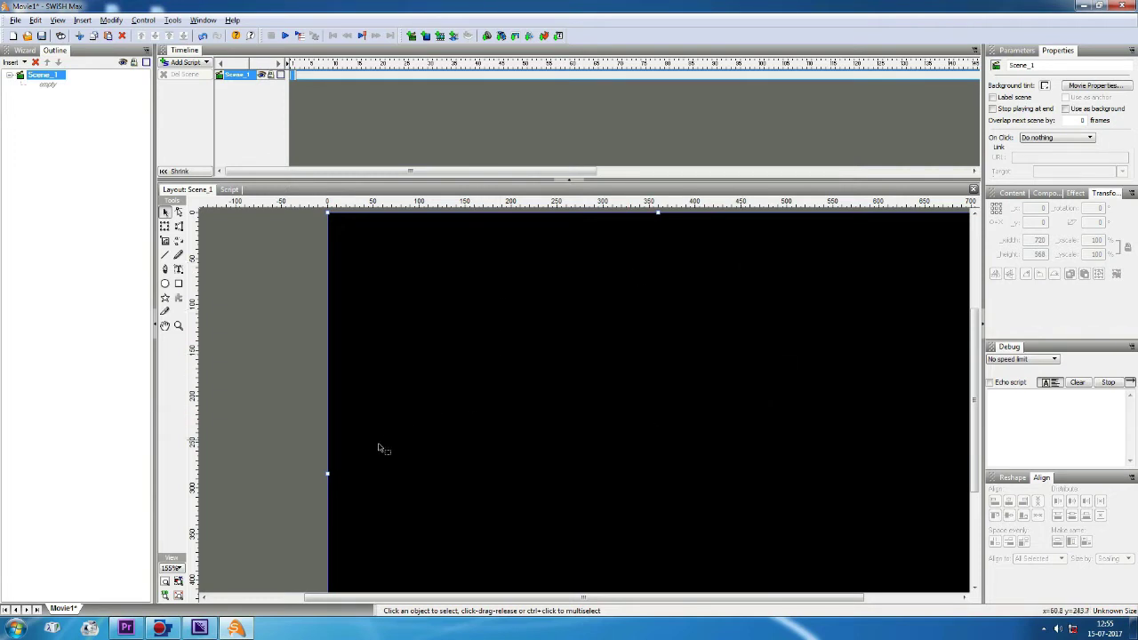
- Bring BG1.flv from the Videos library onto the stage as a video import
{"action": "left_click", "coordinate": [166, 582]}
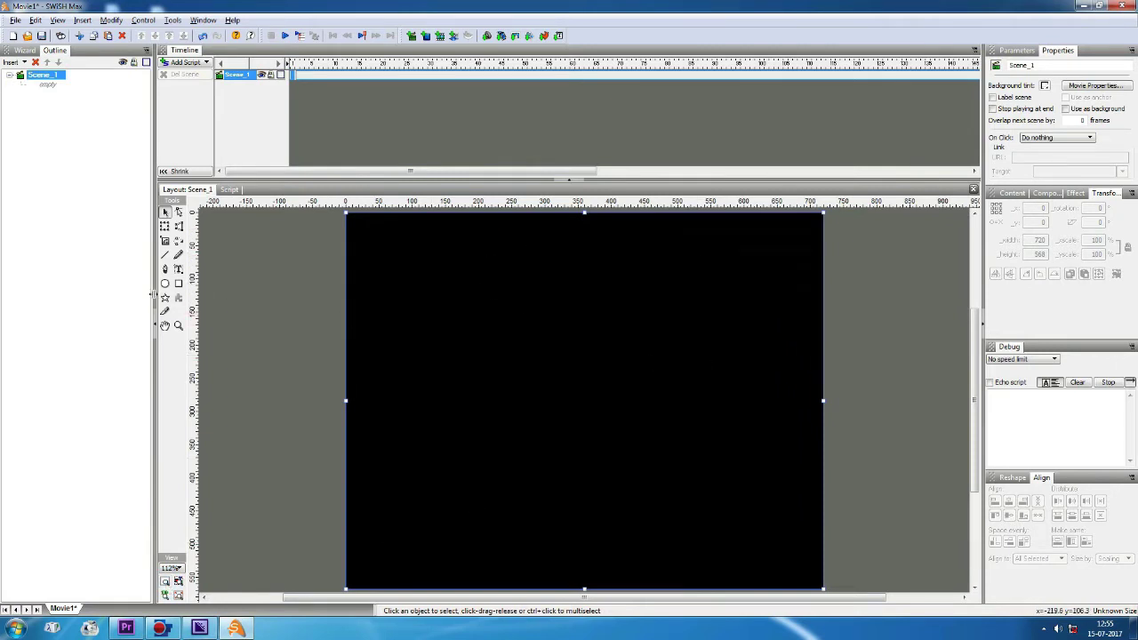
{"action": "left_click", "coordinate": [16, 22]}
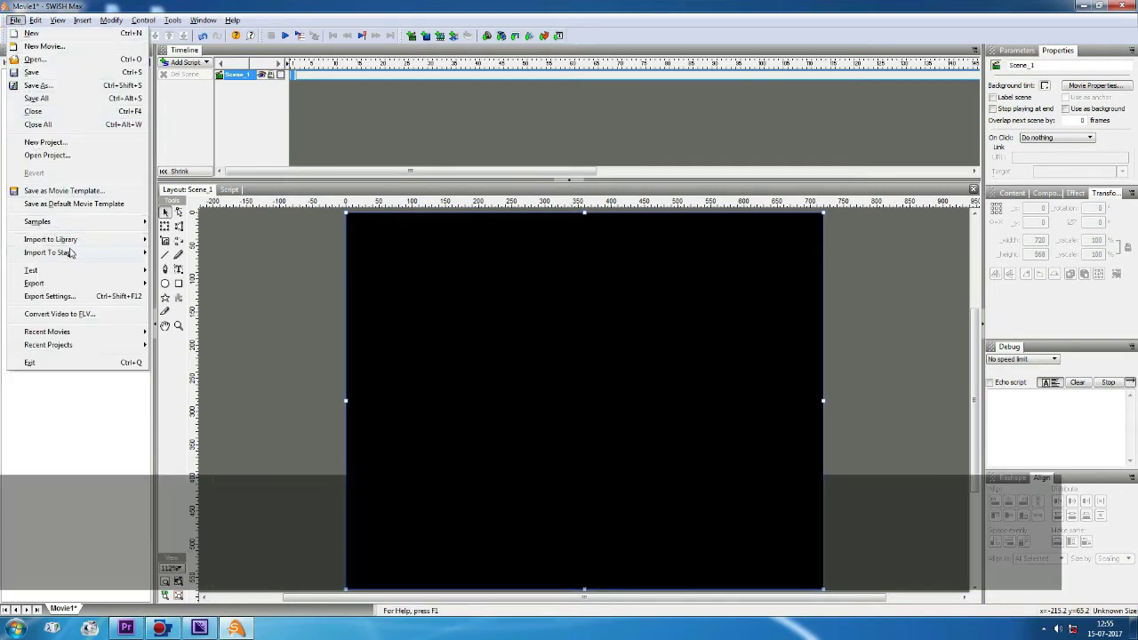
{"action": "mouse_move", "coordinate": [74, 243]}
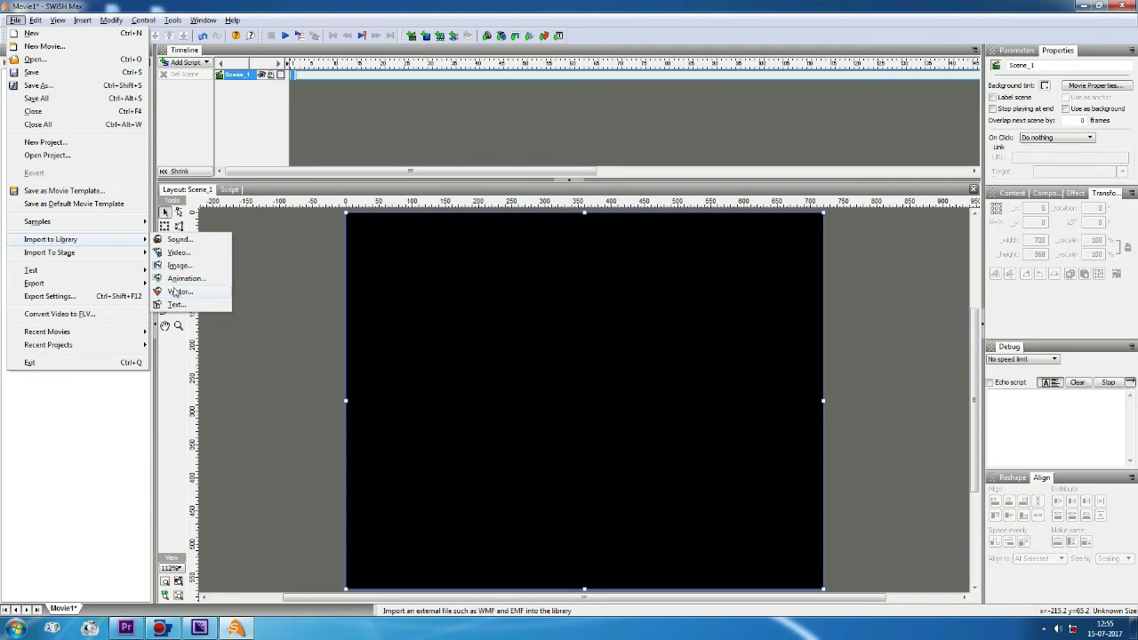
{"action": "mouse_move", "coordinate": [139, 256]}
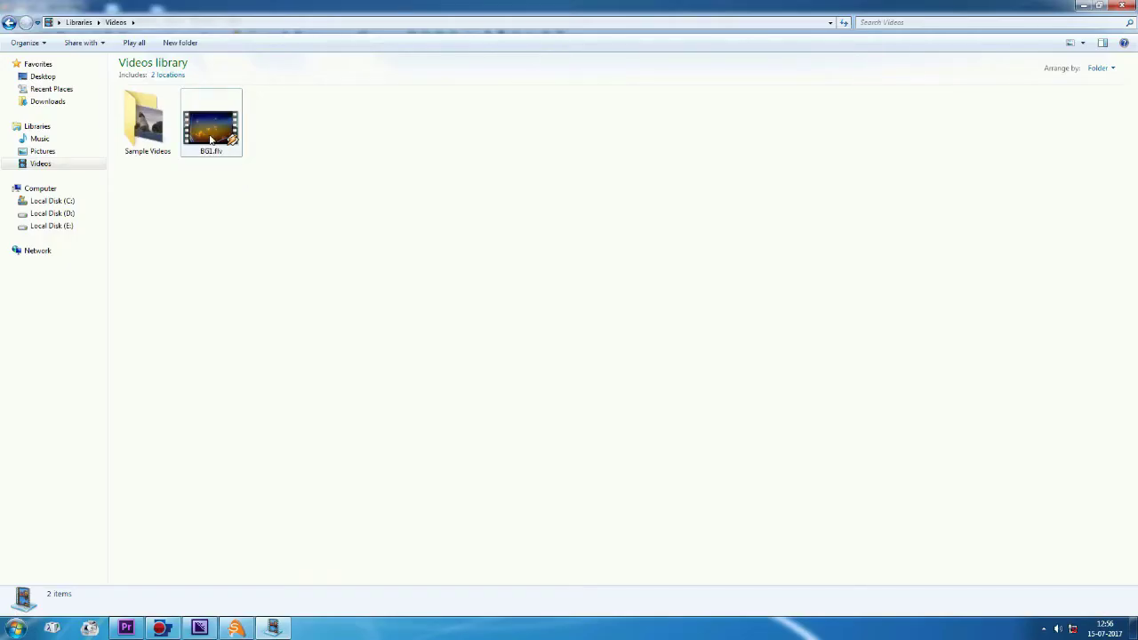
{"action": "left_click_drag", "start_coordinate": [213, 133], "coordinate": [436, 445]}
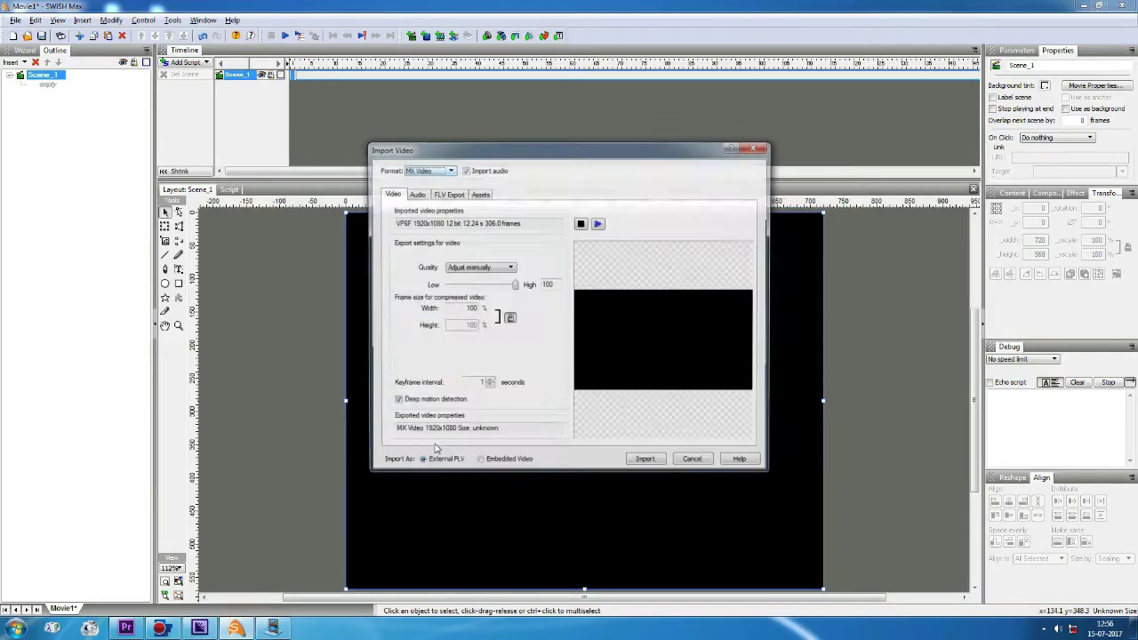
- Preview the BG1 clip and import it as an embedded video
{"action": "left_click", "coordinate": [599, 224]}
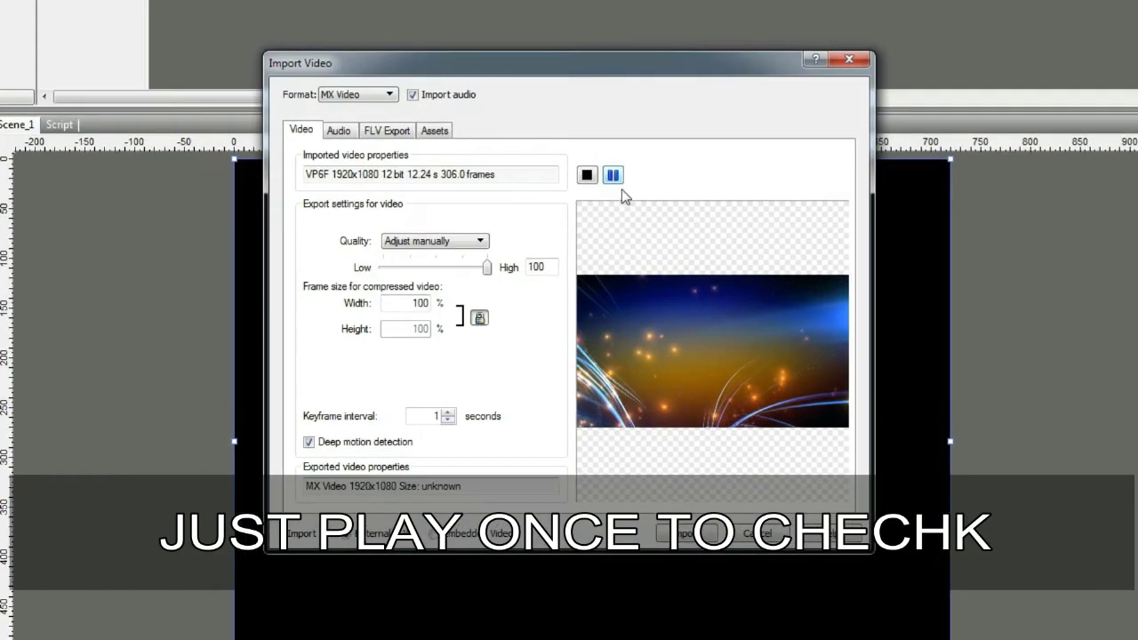
{"action": "left_click", "coordinate": [609, 185]}
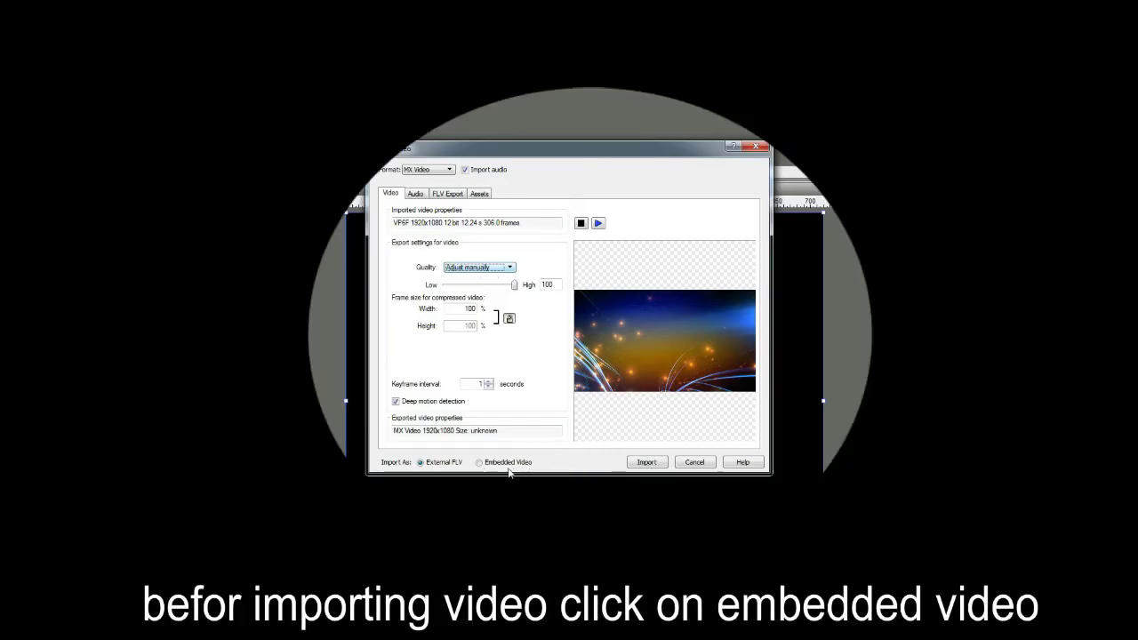
{"action": "left_click", "coordinate": [479, 462]}
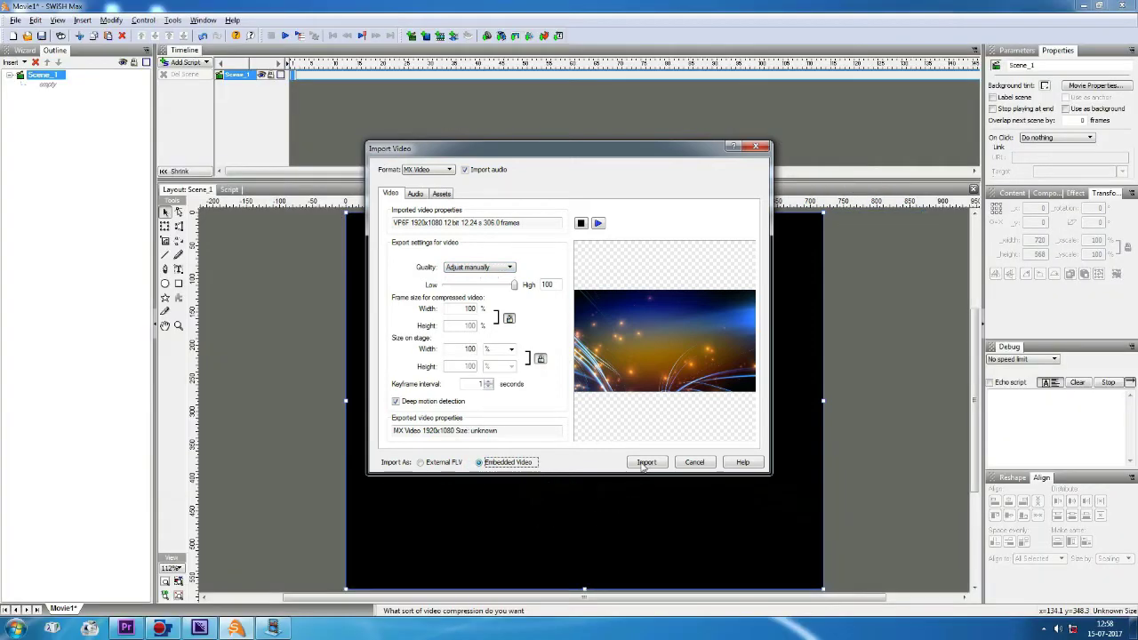
{"action": "left_click", "coordinate": [645, 463]}
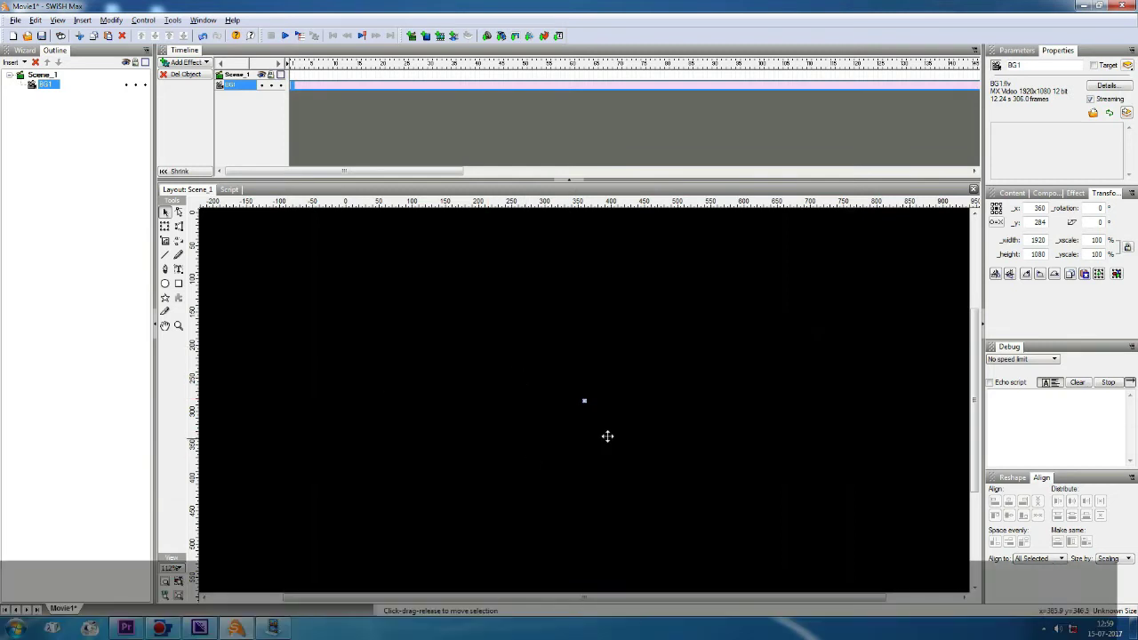
- Scale and reposition the BG1 video to cover the black stage, about 719 by 566 pixels
{"action": "mouse_move", "coordinate": [358, 305]}
{"action": "left_mouse_down"}
{"action": "mouse_move", "coordinate": [495, 386]}
{"action": "mouse_move", "coordinate": [547, 397]}
{"action": "left_mouse_up"}
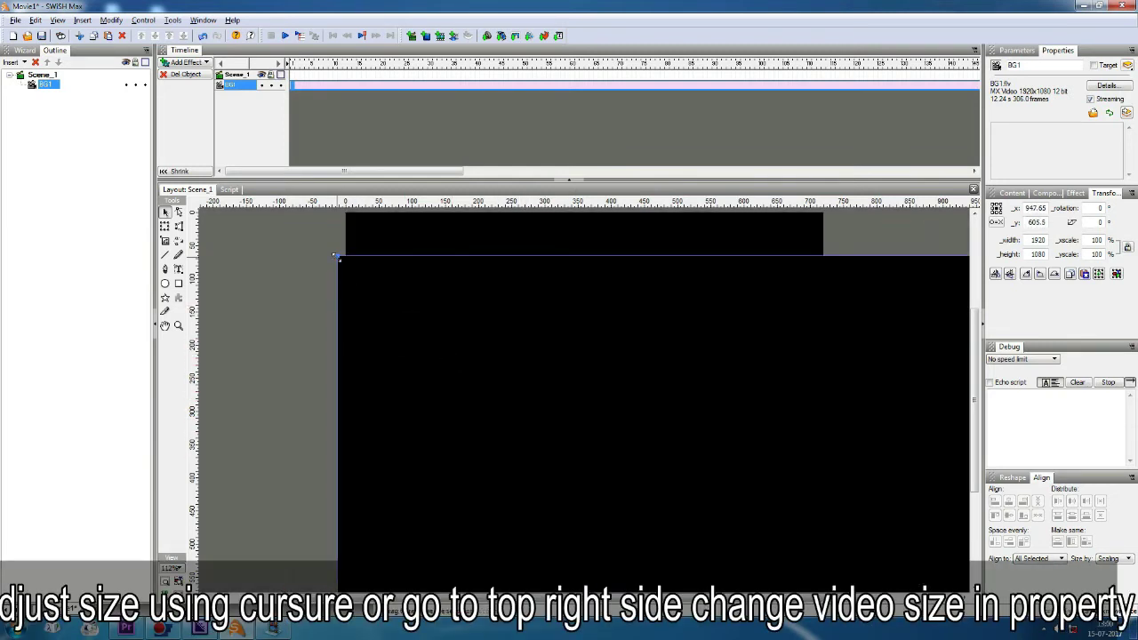
{"action": "left_click_drag", "start_coordinate": [338, 273], "coordinate": [658, 480]}
{"action": "left_click_drag", "start_coordinate": [753, 507], "coordinate": [463, 312]}
{"action": "left_click_drag", "start_coordinate": [291, 236], "coordinate": [564, 361]}
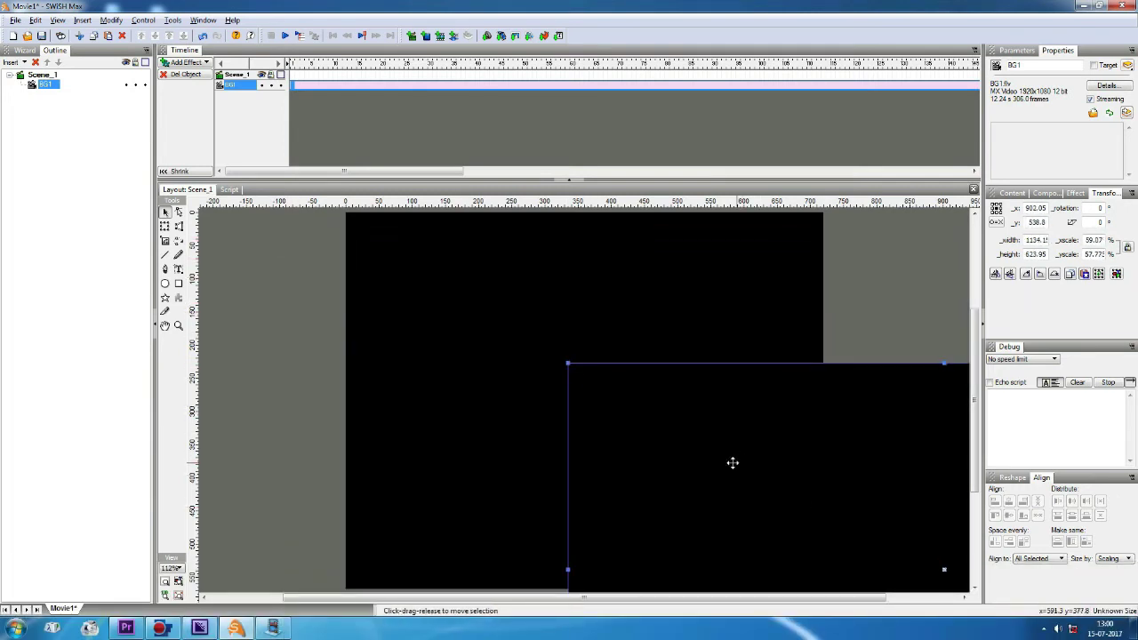
{"action": "left_click_drag", "start_coordinate": [732, 462], "coordinate": [346, 588]}
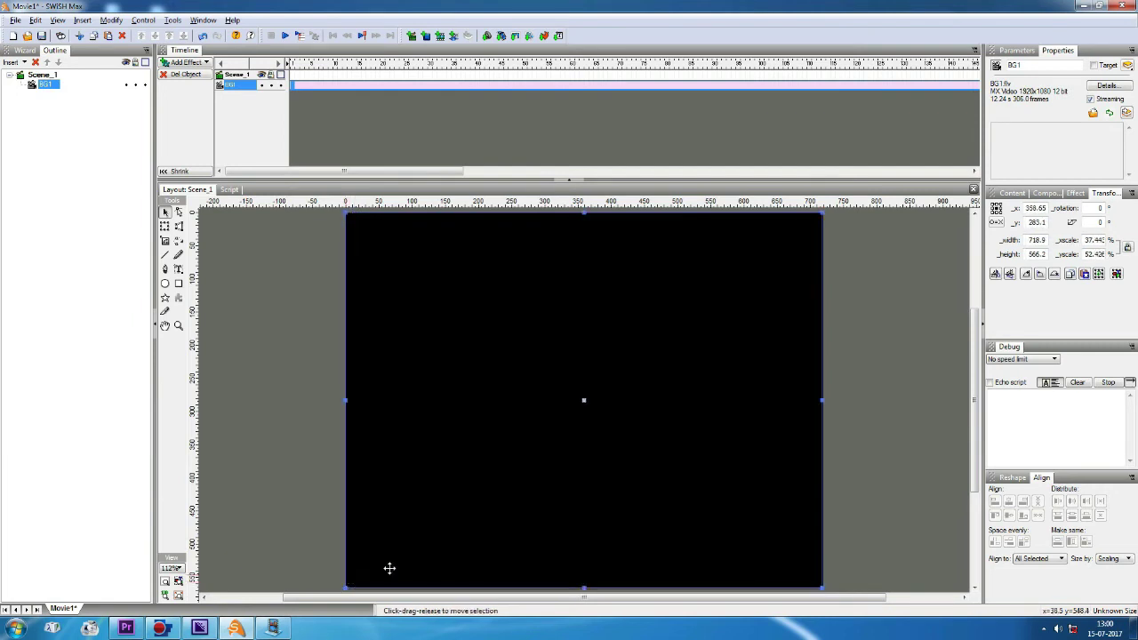
- Play the scene on the stage, test the movie as SWF in Flash Player, and close the player
{"action": "left_click", "coordinate": [302, 38]}
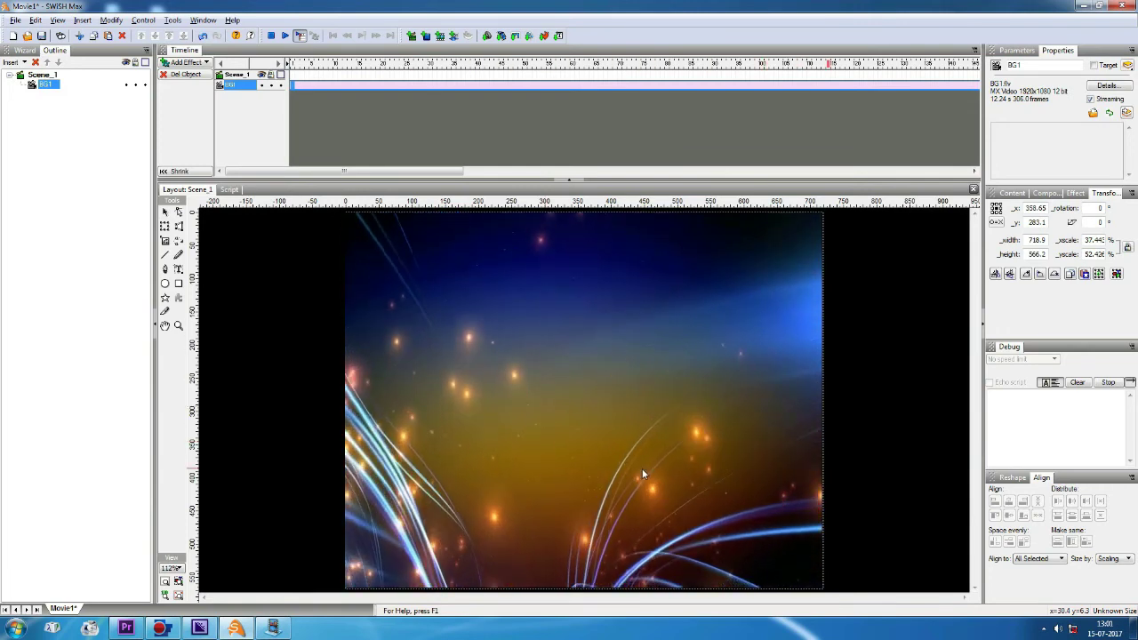
{"action": "left_click", "coordinate": [275, 33]}
{"action": "left_click", "coordinate": [15, 19]}
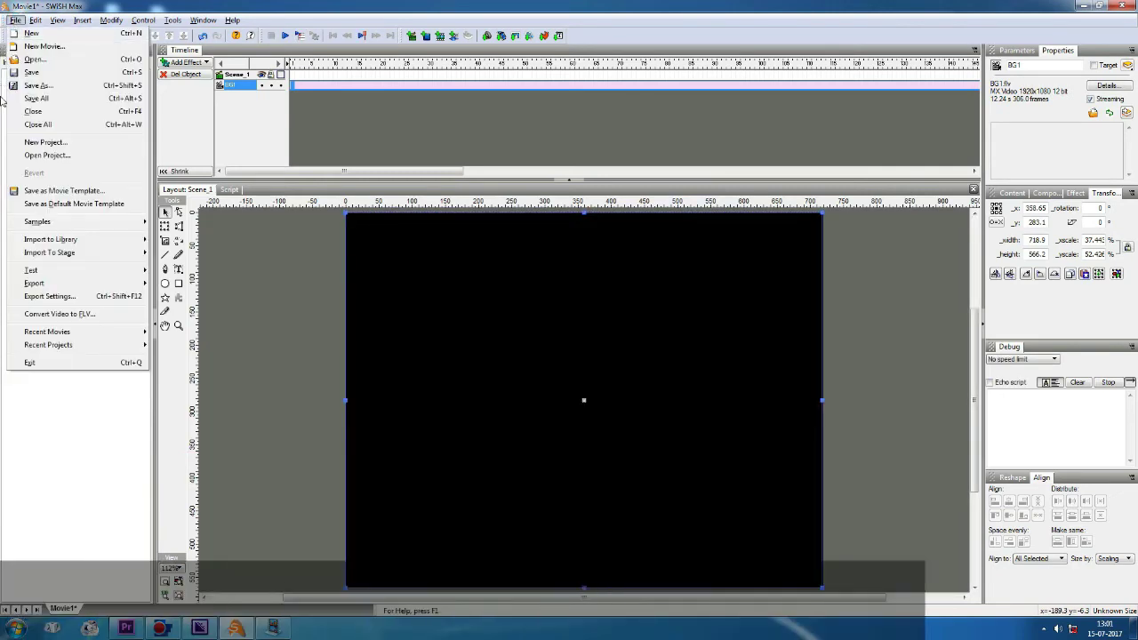
{"action": "mouse_move", "coordinate": [83, 276]}
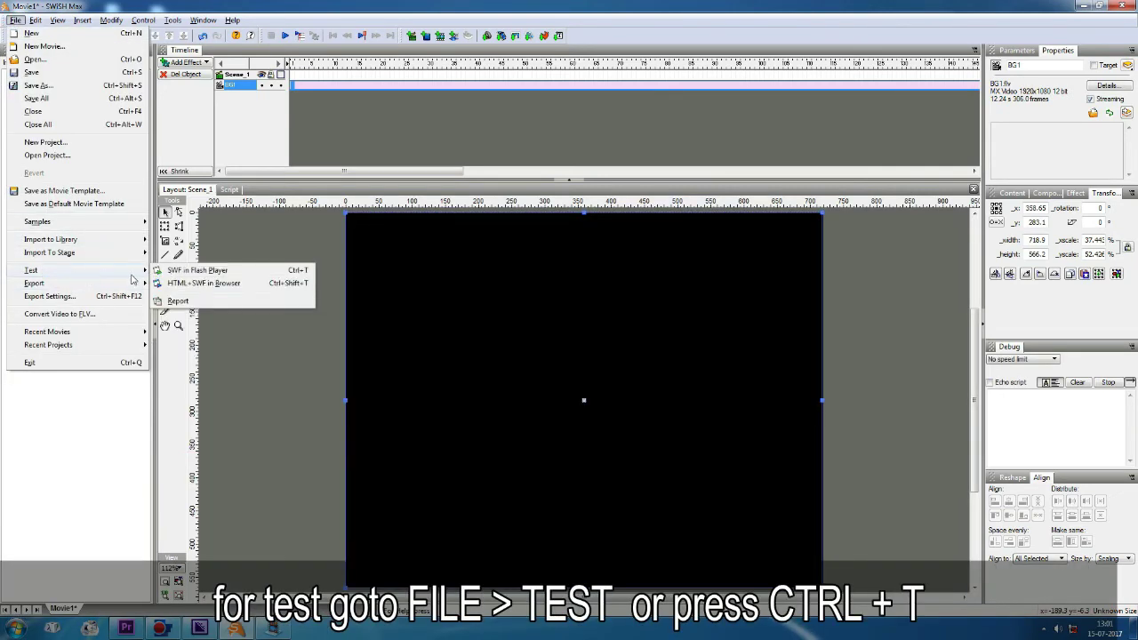
{"action": "left_click", "coordinate": [291, 272]}
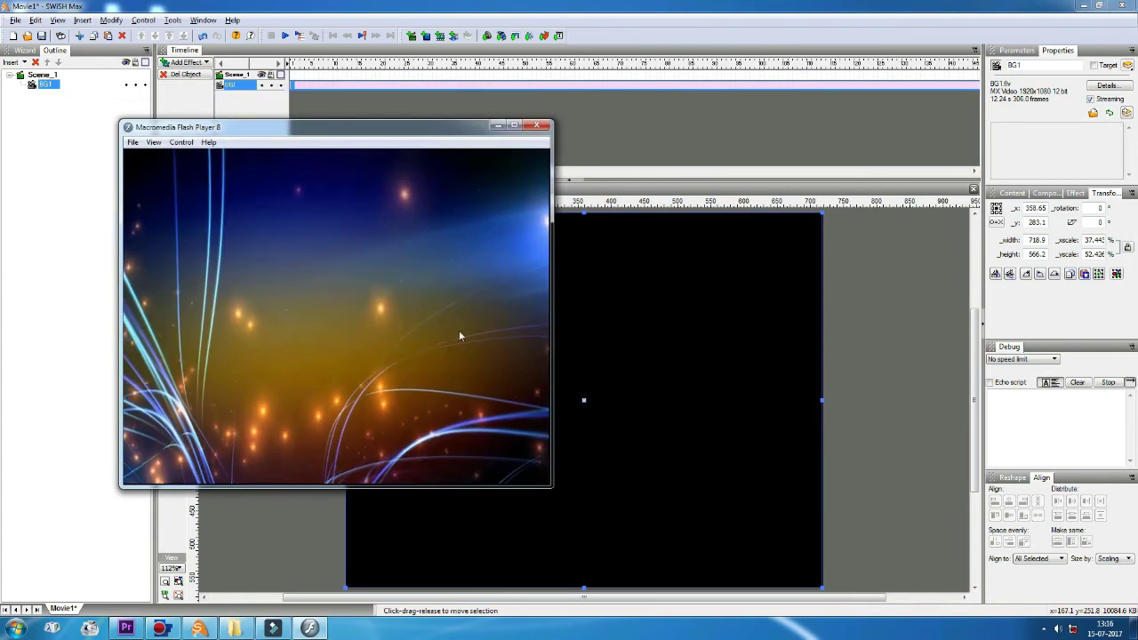
{"action": "left_click", "coordinate": [537, 125]}
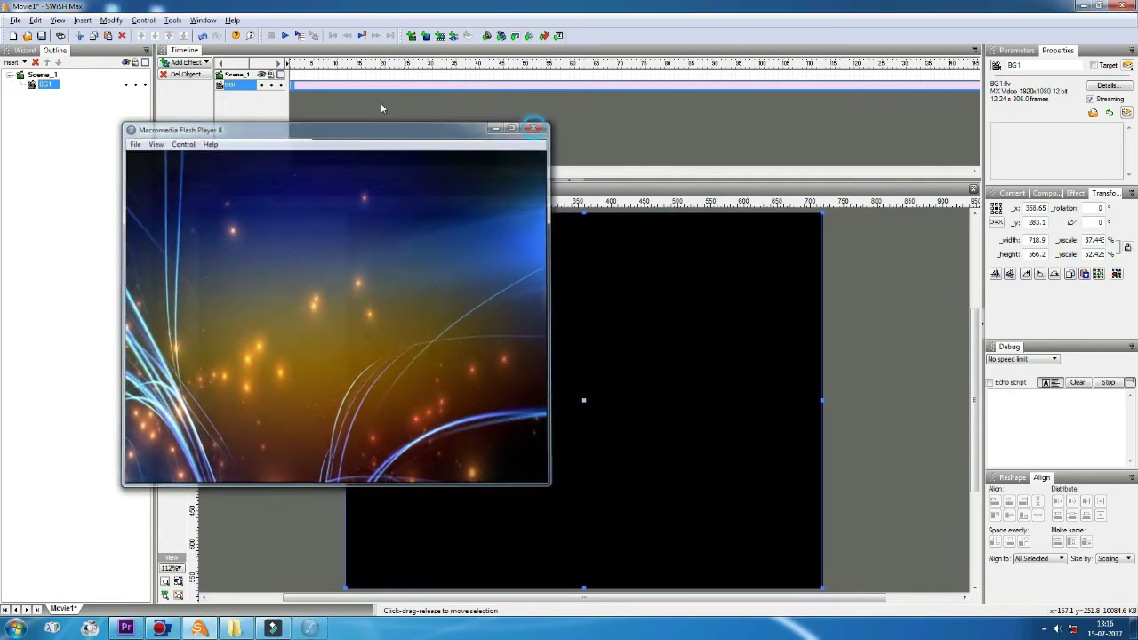
{"action": "left_click", "coordinate": [15, 20]}
{"action": "mouse_move", "coordinate": [89, 253]}
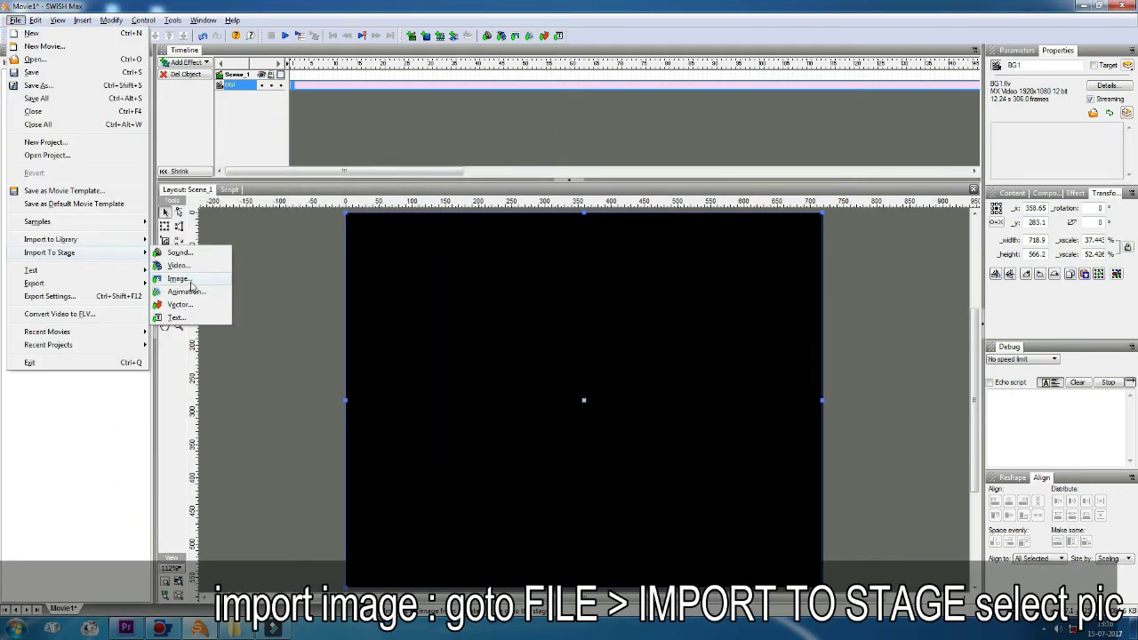
{"action": "left_click", "coordinate": [181, 279]}
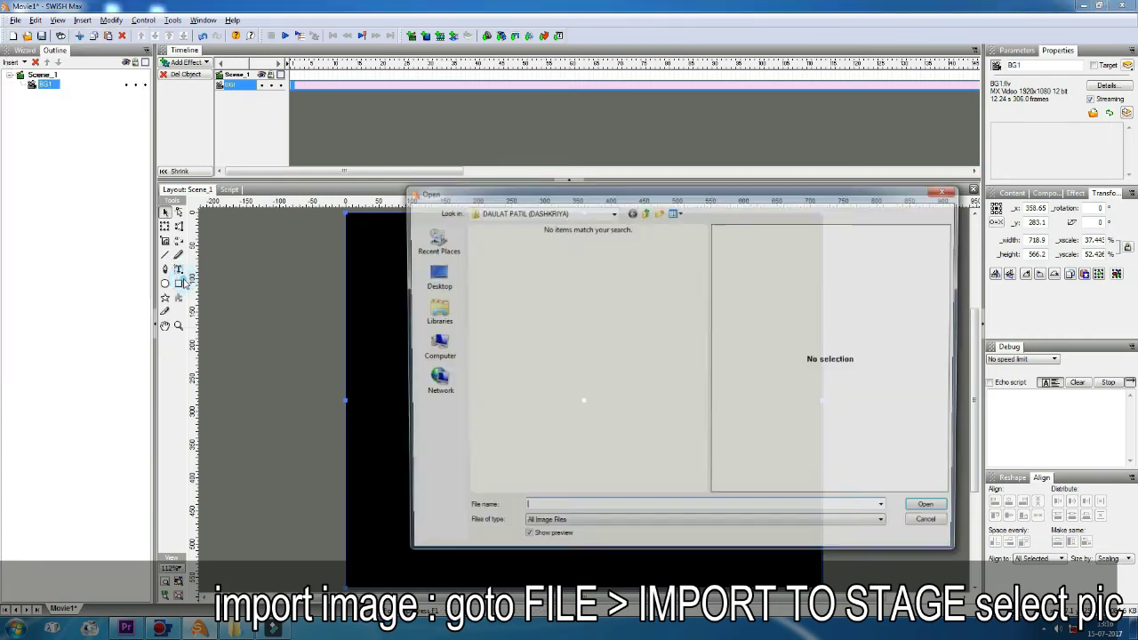
{"action": "left_click", "coordinate": [933, 526]}
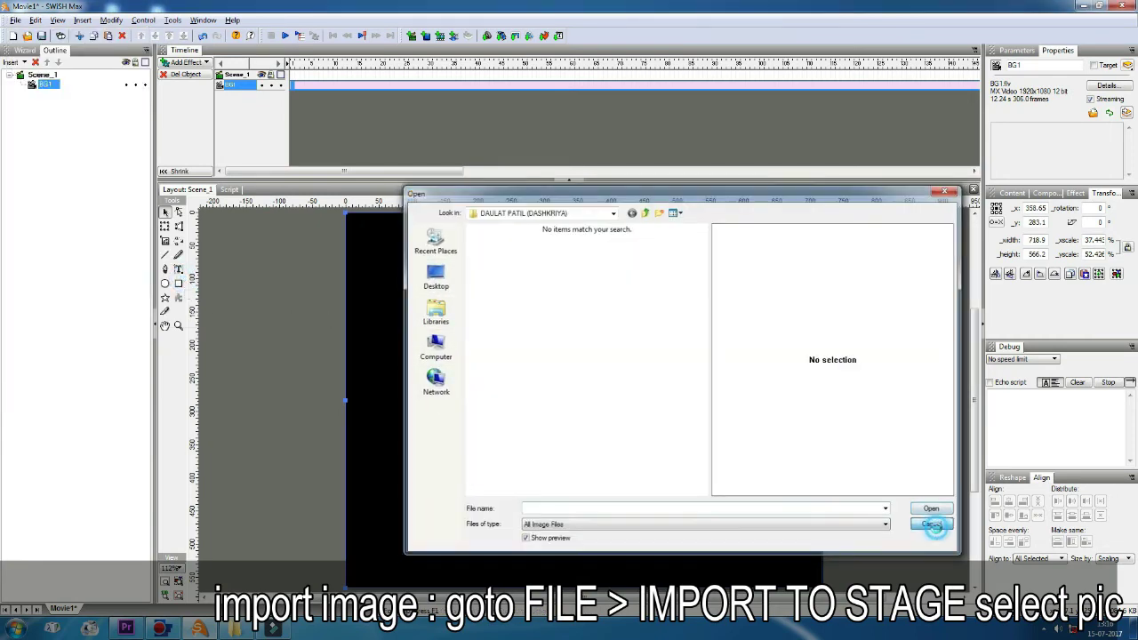
- Place the Lord-Vinayak PNG from the PICS folder onto the stage above the video
{"action": "left_click", "coordinate": [226, 630]}
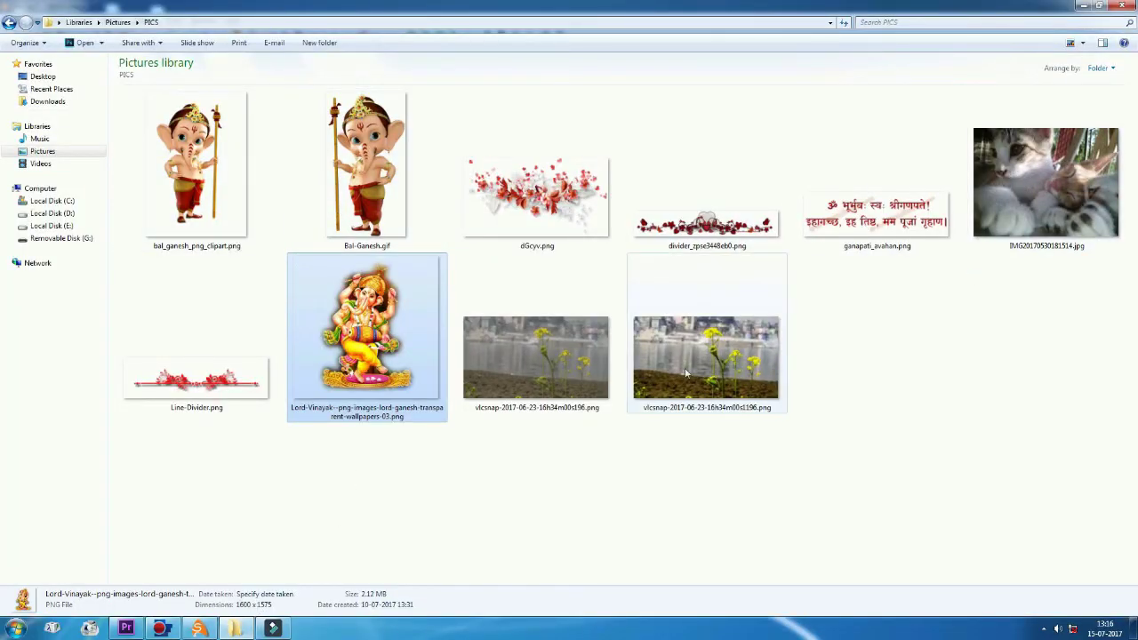
{"action": "left_click_drag", "start_coordinate": [389, 373], "coordinate": [437, 465]}
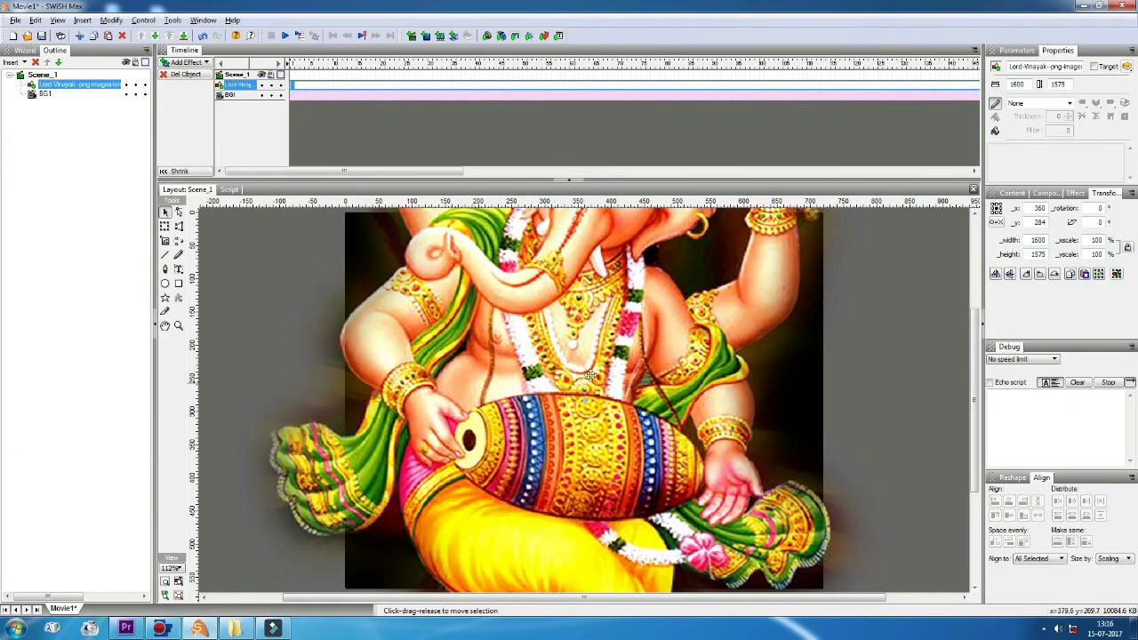
- Set the Ganesh image's width to 720 and its height to 568
{"action": "left_click_drag", "start_coordinate": [538, 295], "coordinate": [598, 381]}
{"action": "left_click_drag", "start_coordinate": [637, 297], "coordinate": [607, 375]}
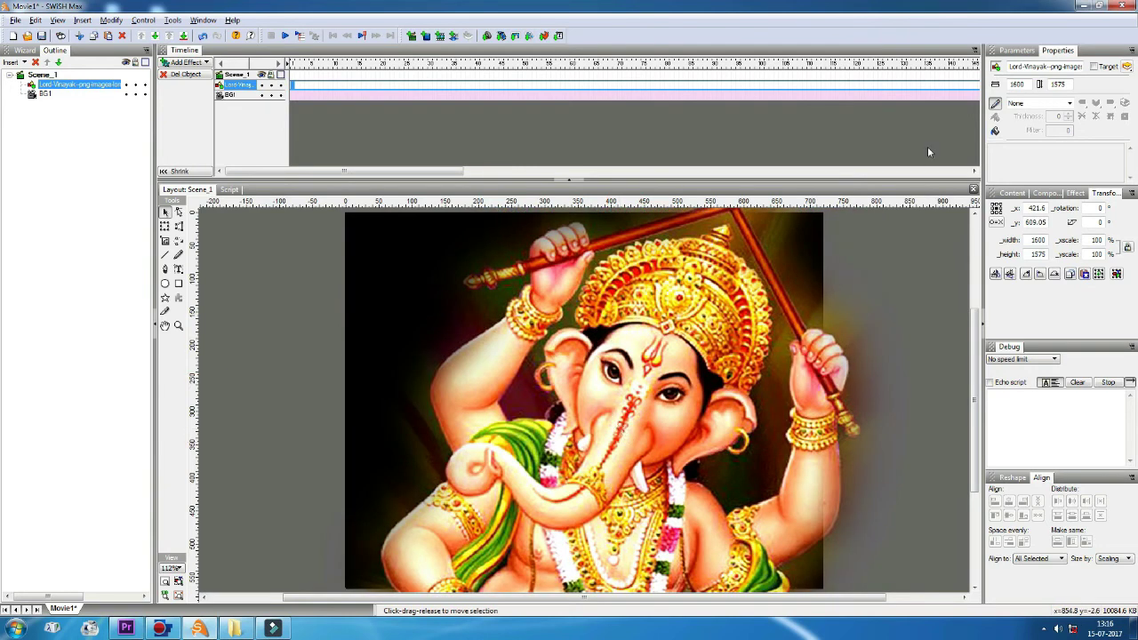
{"action": "double_click", "coordinate": [1026, 84]}
{"action": "key", "text": "Tab"}
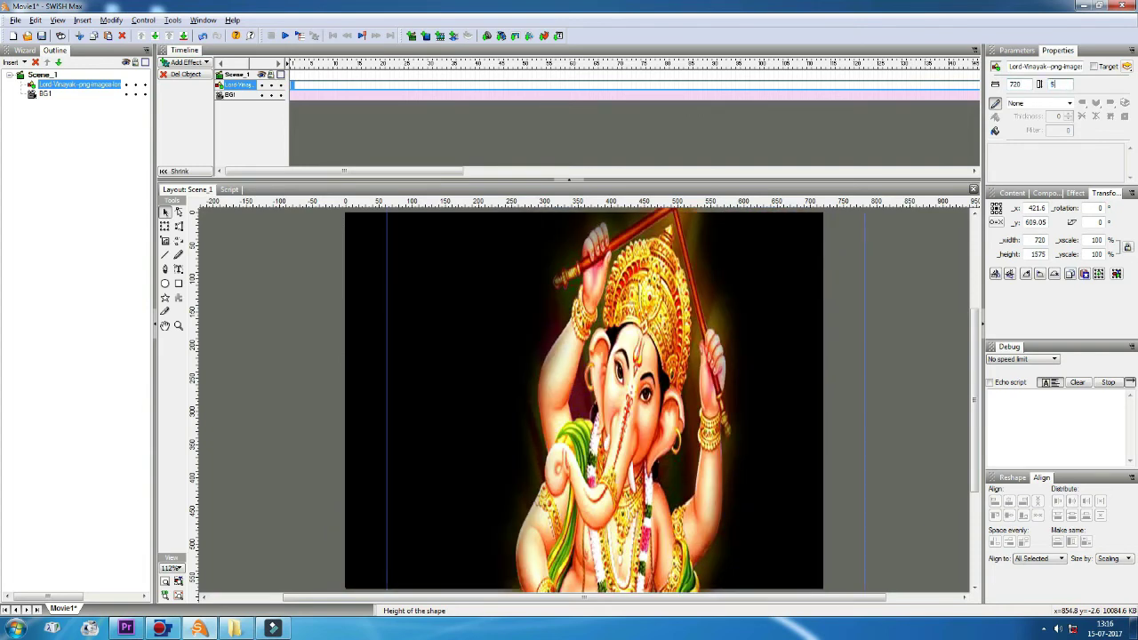
{"action": "key", "text": "Tab"}
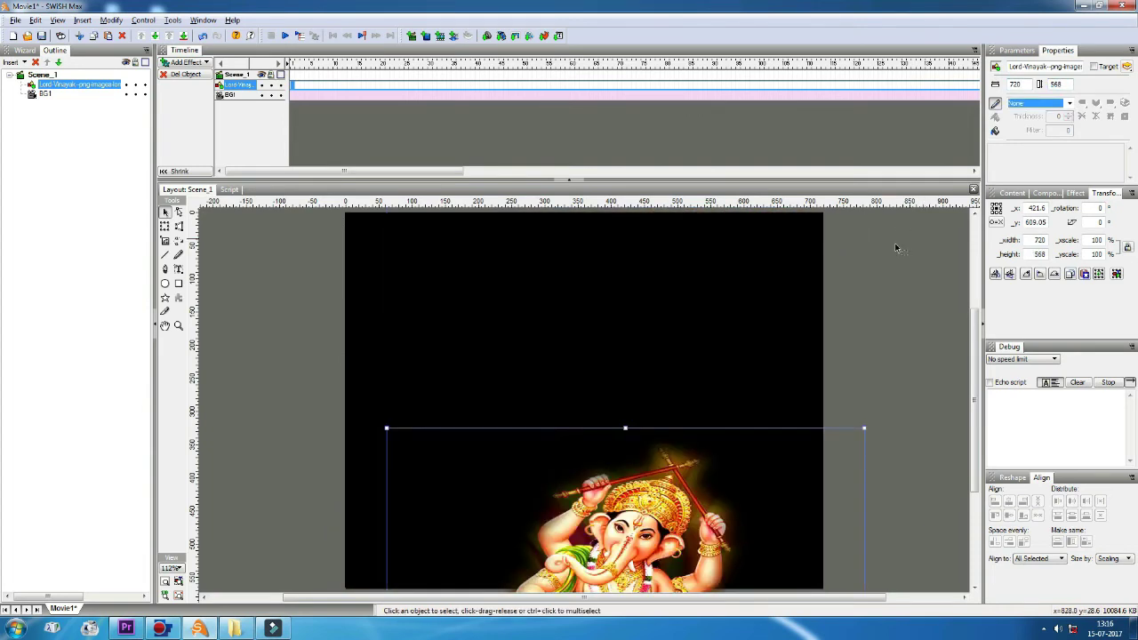
- Move the Ganesh image onto the stage, narrow it from both sides to about 506 by 608 pixels, and centre it
{"action": "left_click_drag", "start_coordinate": [653, 525], "coordinate": [608, 313]}
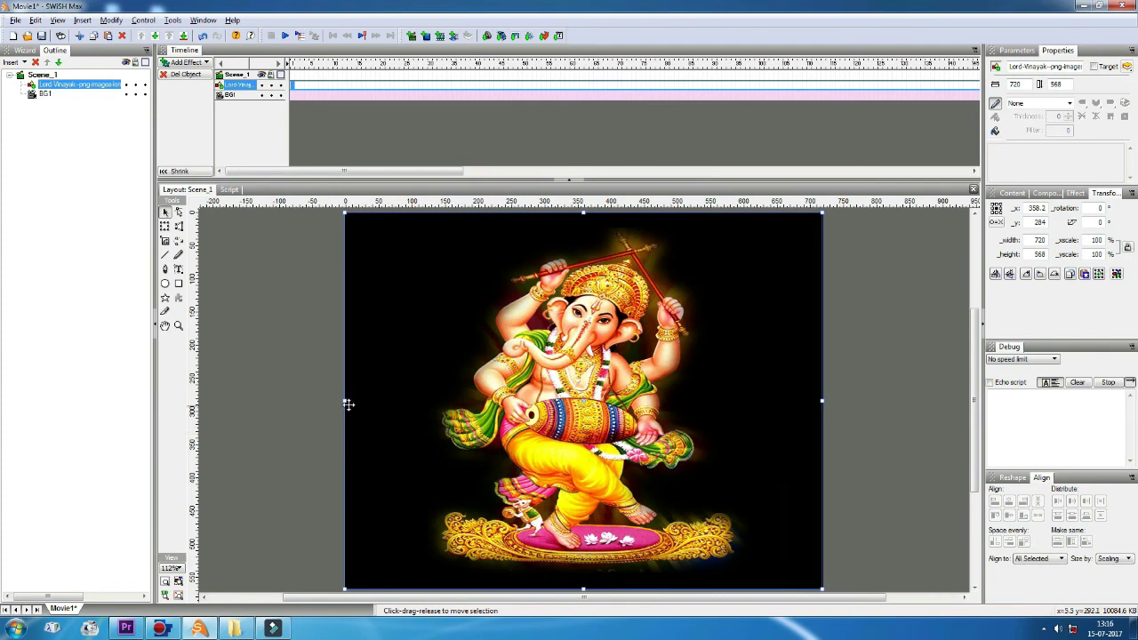
{"action": "left_click_drag", "start_coordinate": [347, 404], "coordinate": [389, 401]}
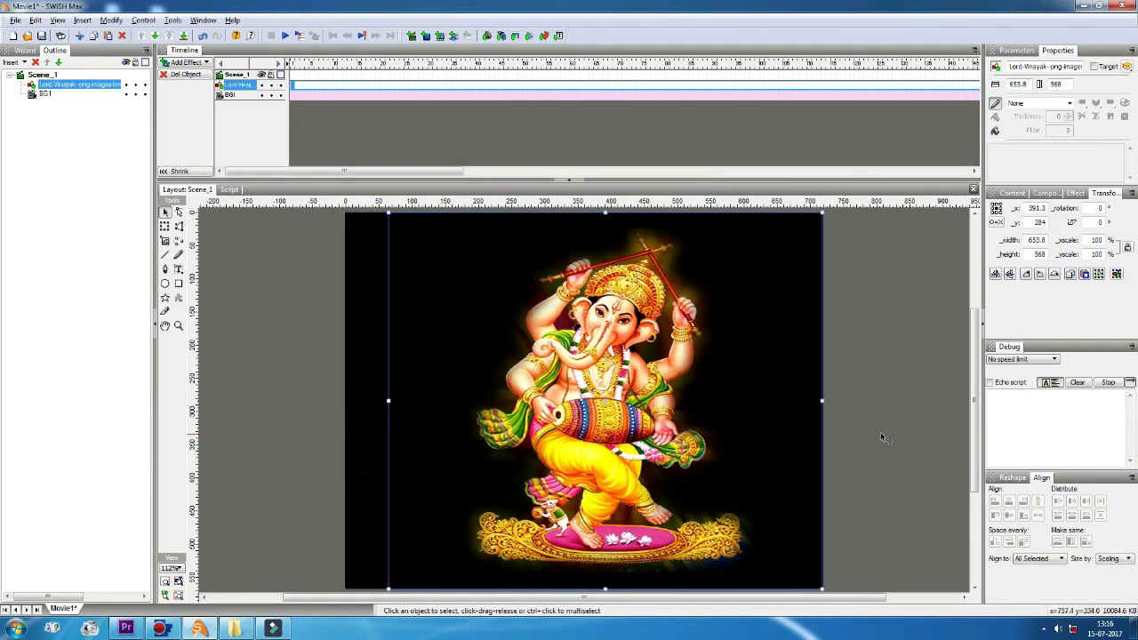
{"action": "left_click_drag", "start_coordinate": [822, 401], "coordinate": [750, 406]}
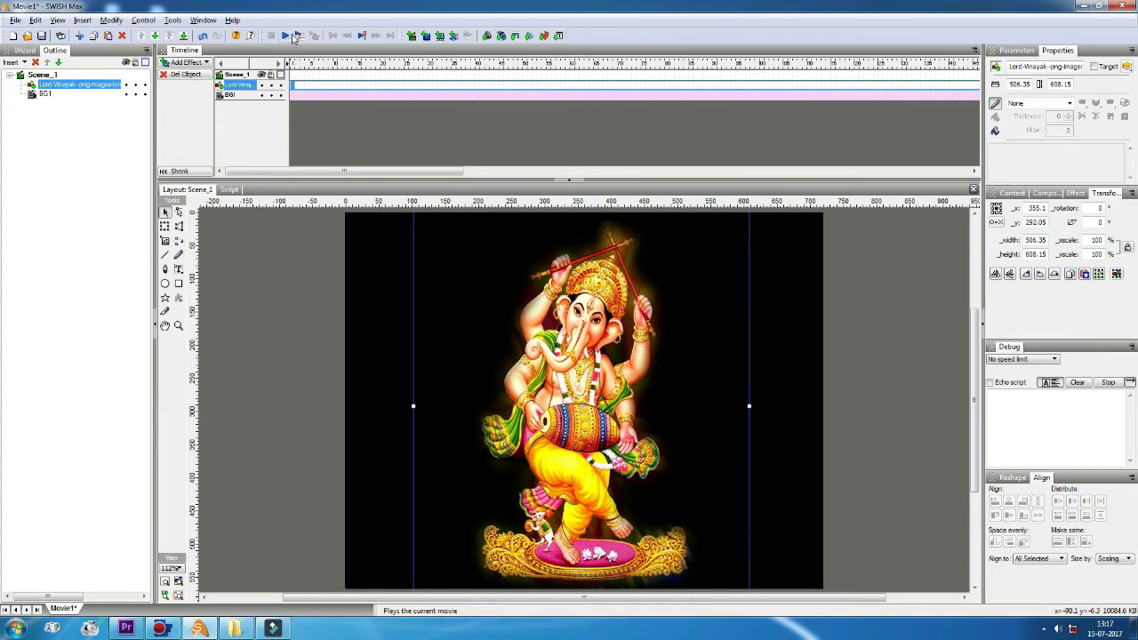
- Play the movie on the stage, and test it as SWF in a maximized Flash Player window
{"action": "left_click", "coordinate": [290, 34]}
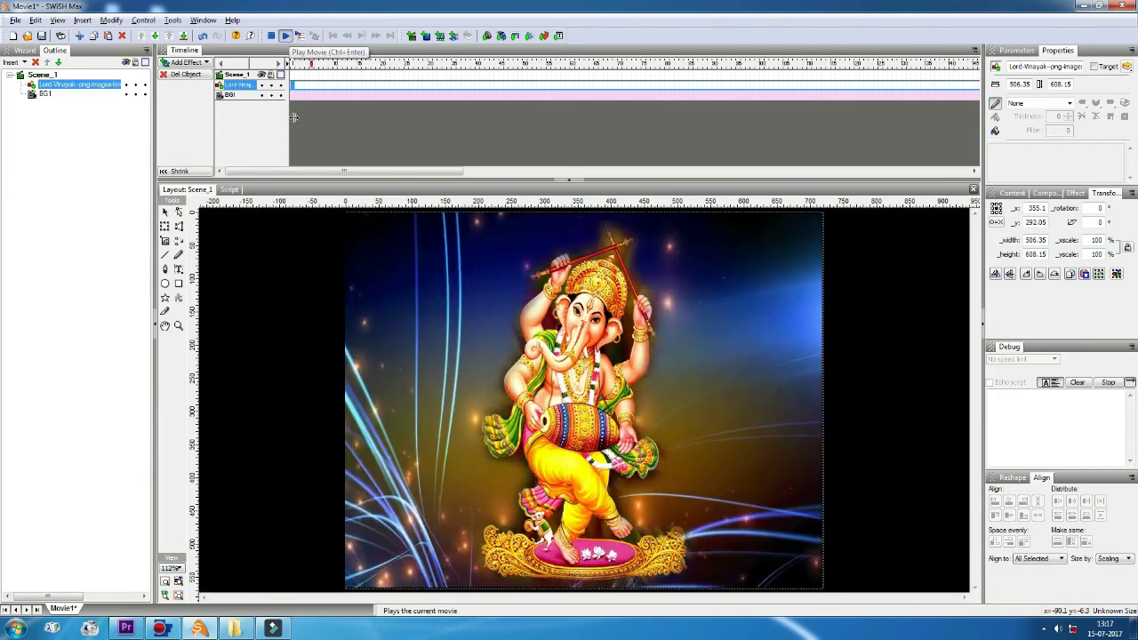
{"action": "left_click", "coordinate": [754, 276]}
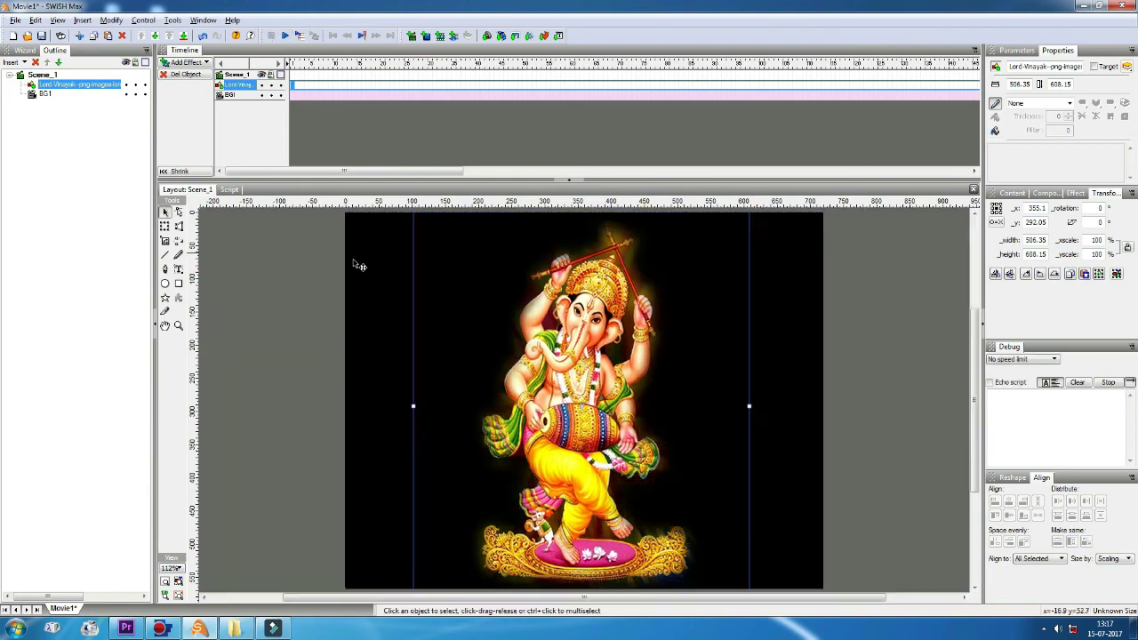
{"action": "left_click", "coordinate": [15, 20]}
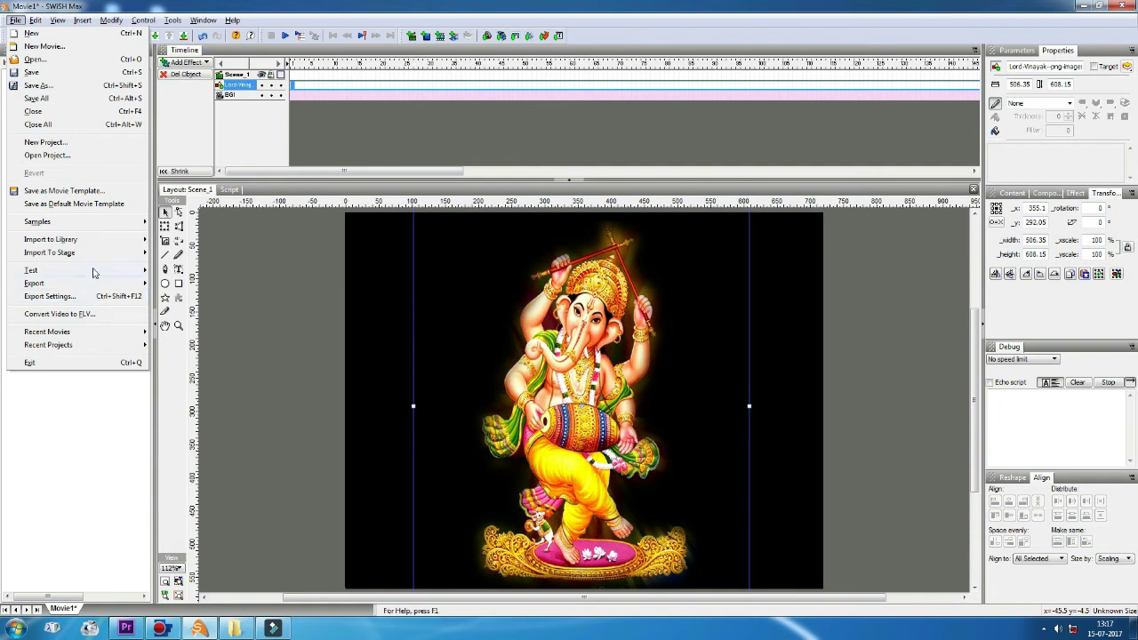
{"action": "mouse_move", "coordinate": [93, 270]}
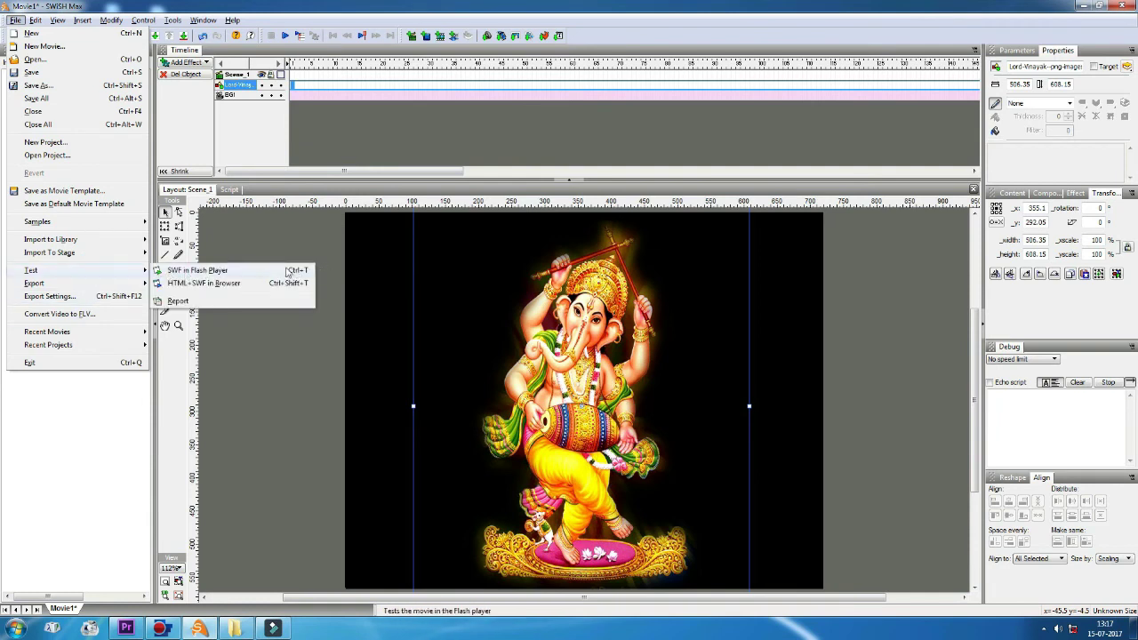
{"action": "left_click", "coordinate": [225, 274]}
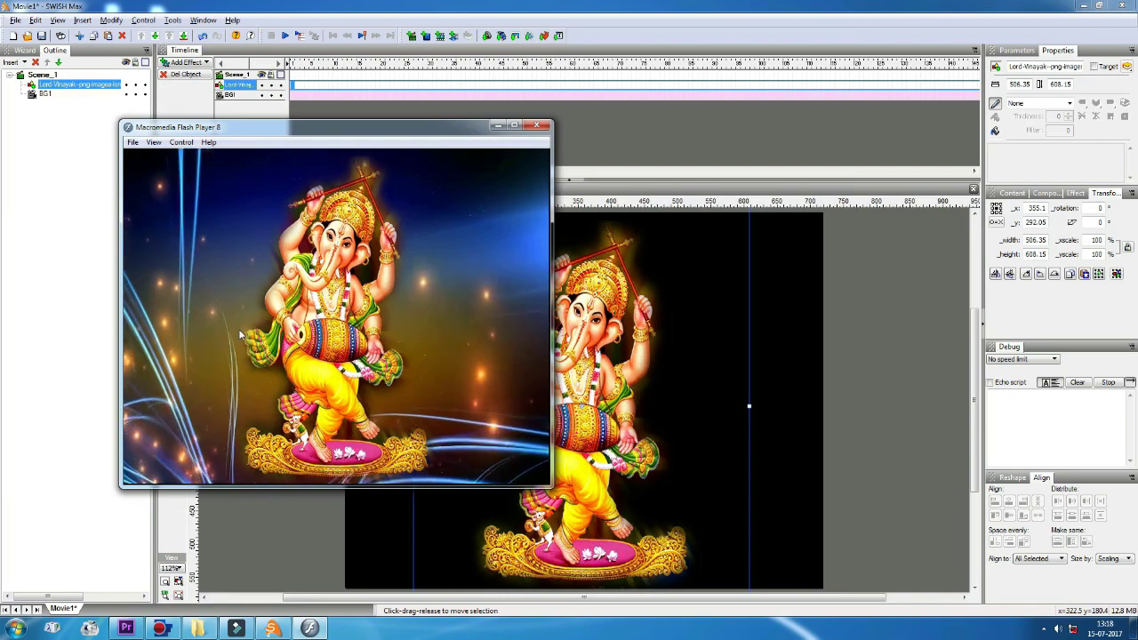
{"action": "left_click", "coordinate": [514, 125]}
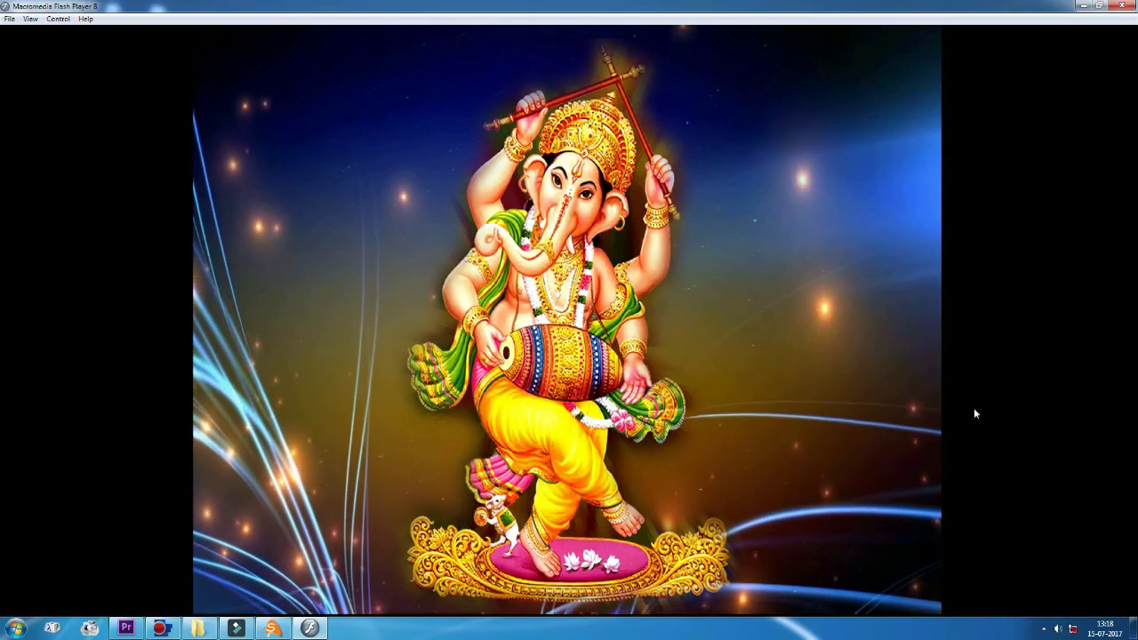